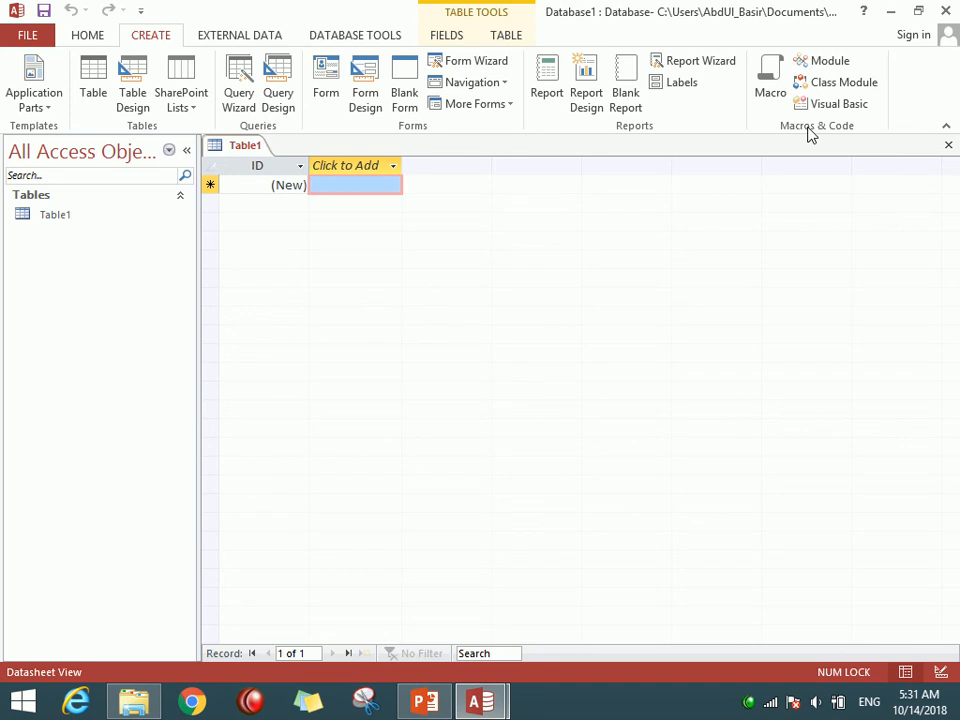
# - Create a second blank table and open Table1 in Design View, saving it under the name Table1
pyautogui.click(92, 80)
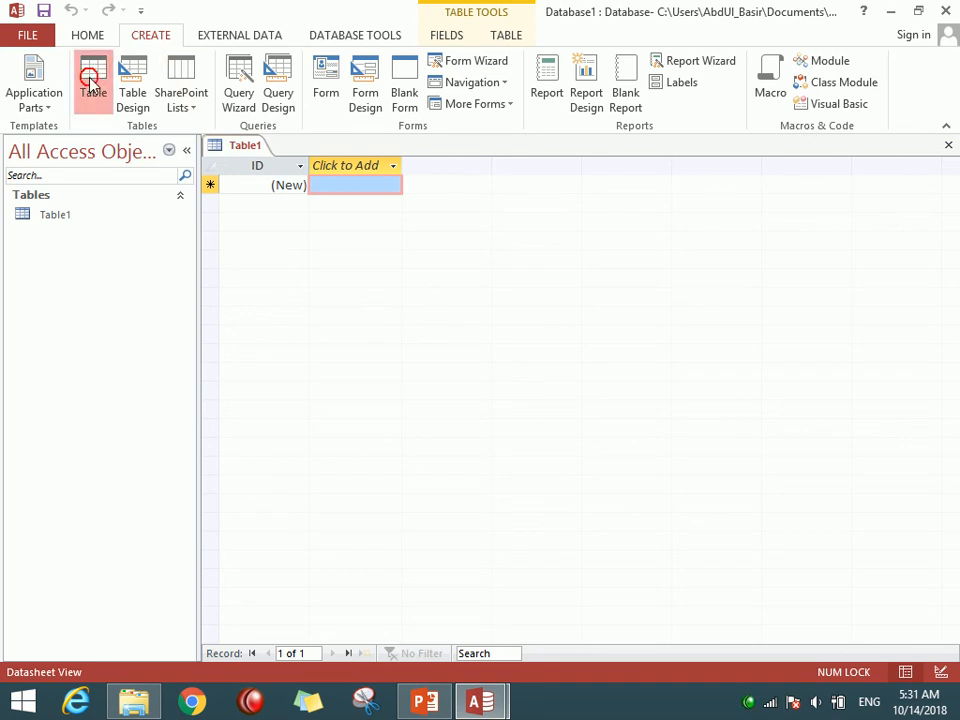
pyautogui.click(54, 218)
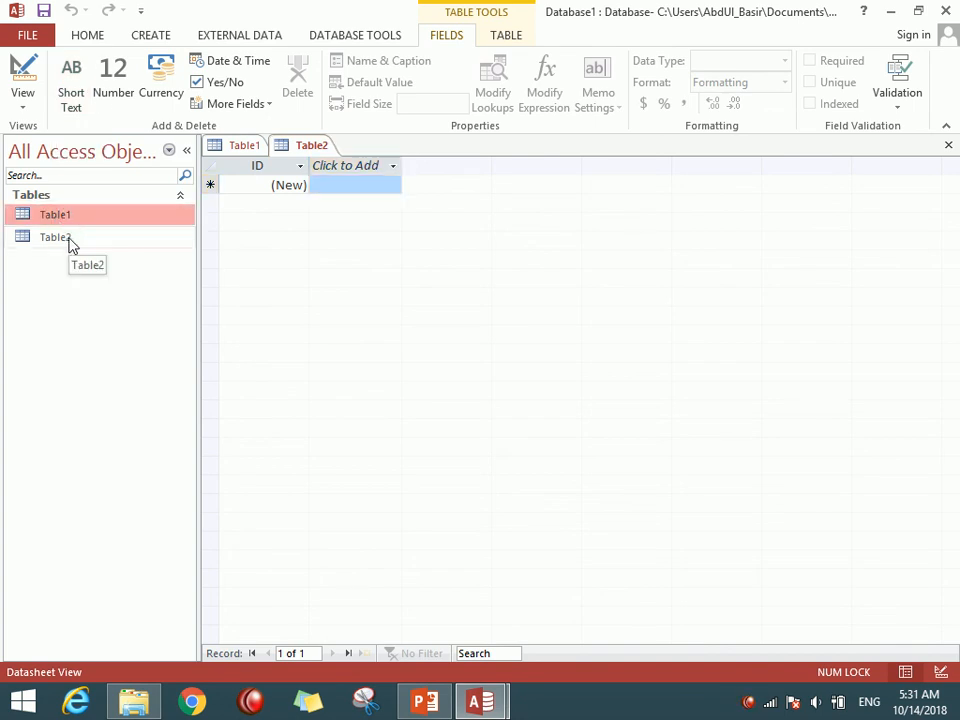
pyautogui.rightClick(59, 218)
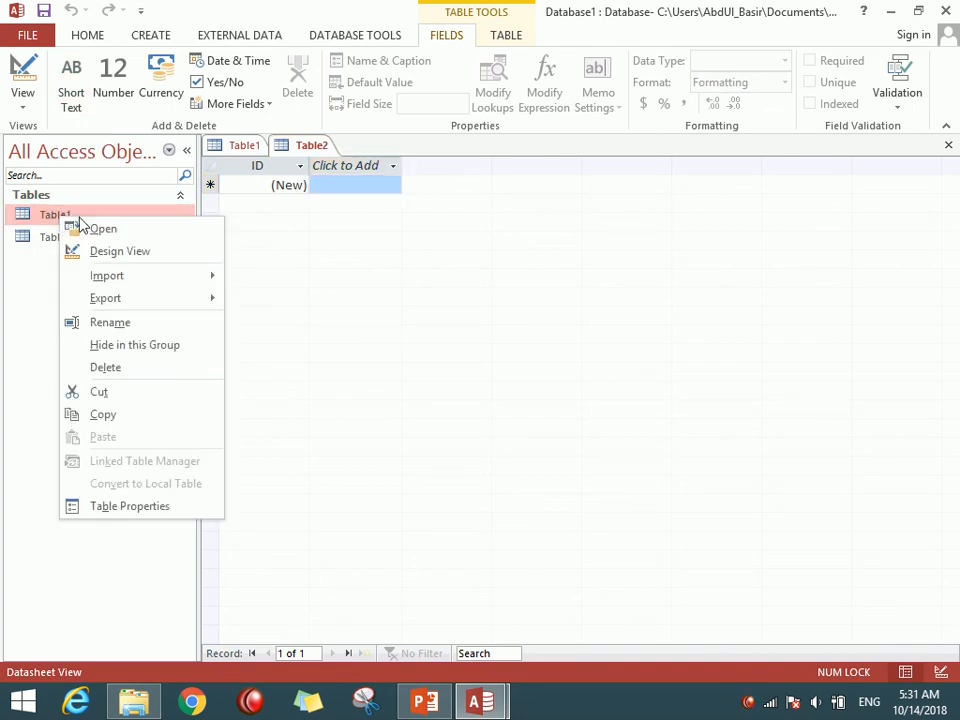
pyautogui.click(111, 256)
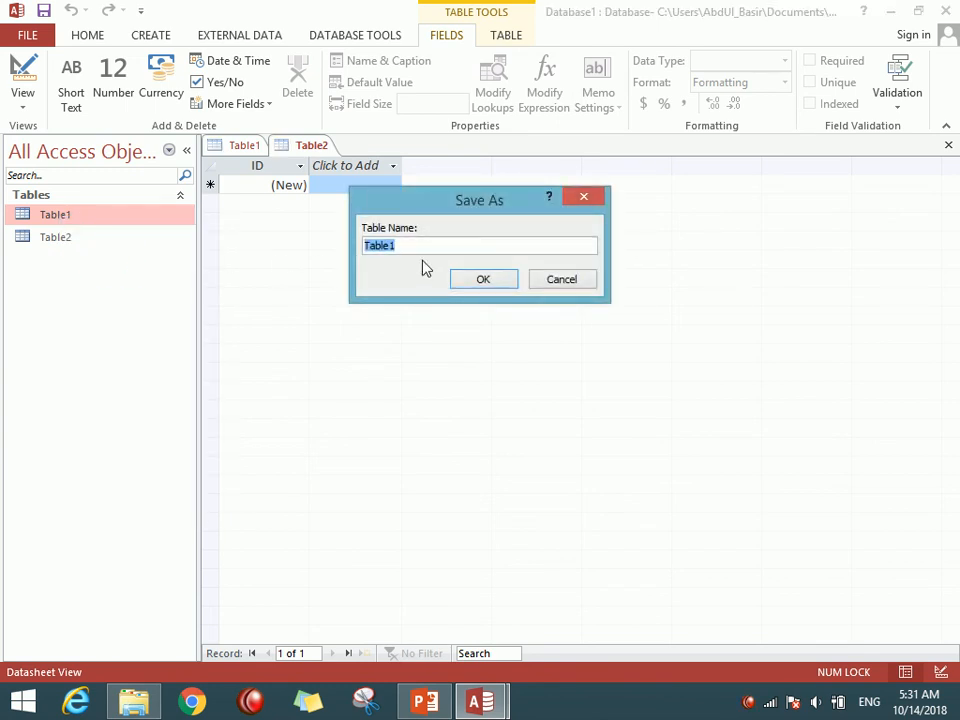
pyautogui.click(497, 283)
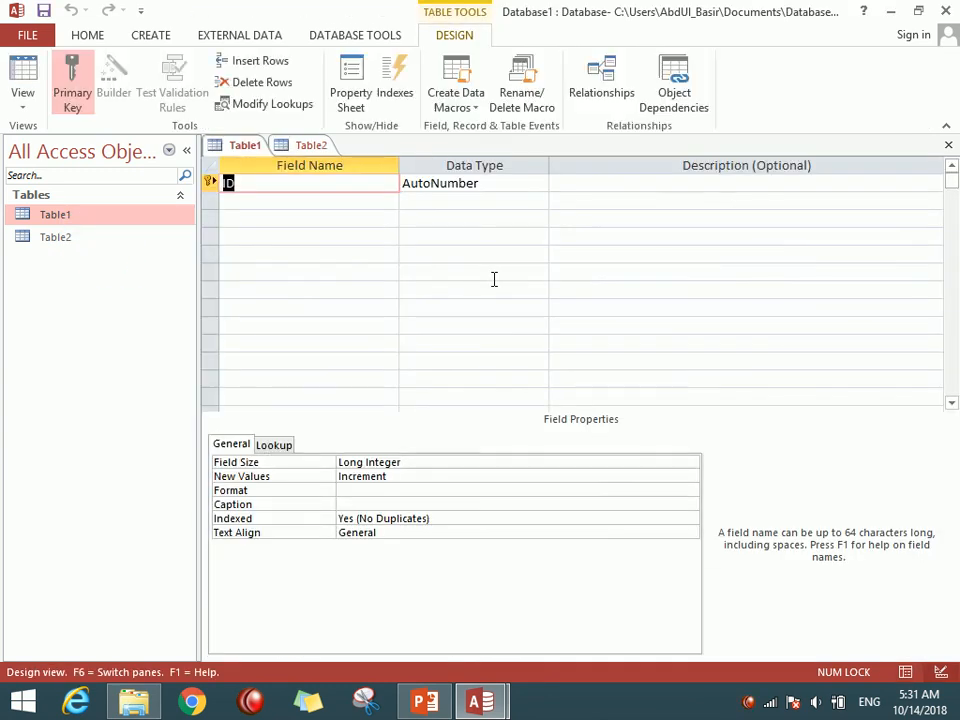
# - Rename Table1's ID primary key field to std_id
pyautogui.click(283, 182)
pyautogui.press('BackSpace')
pyautogui.press('BackSpace')
pyautogui.write('std_id')
pyautogui.press('Tab')
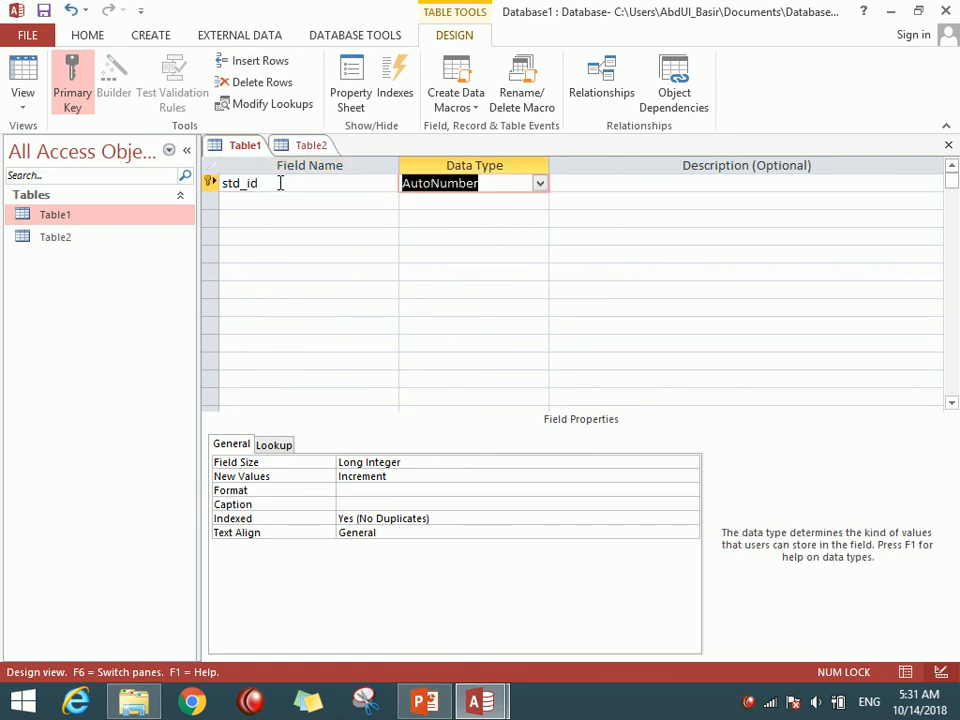
# - Add the fields std_name and class to Table1, both with the Short Text data type
pyautogui.press('Tab')
pyautogui.press('Tab')
pyautogui.write('std_name')
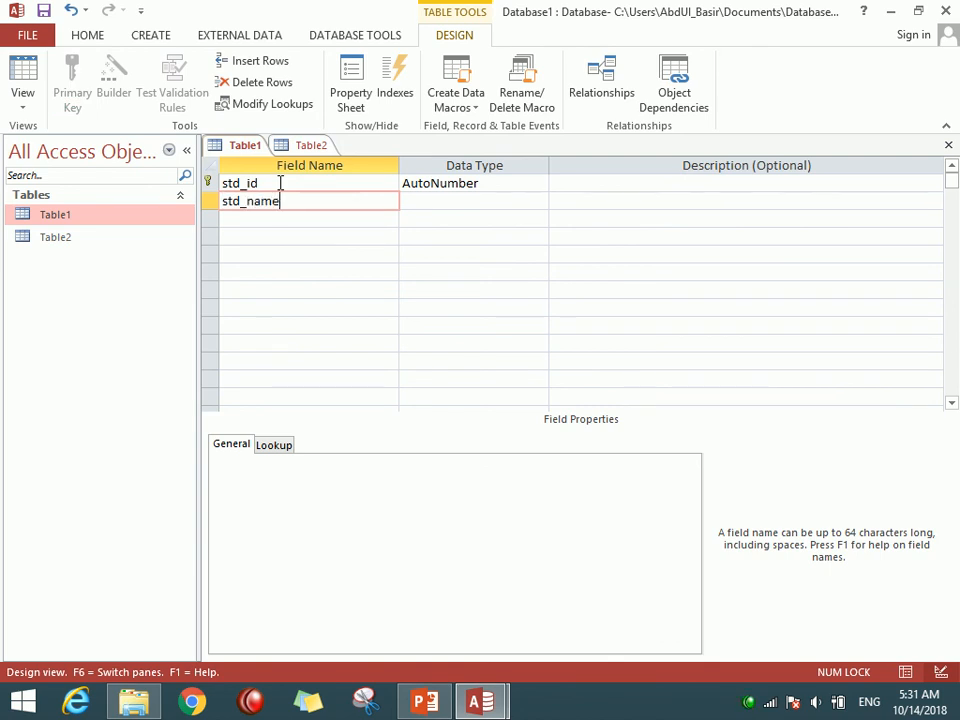
pyautogui.press('Tab')
pyautogui.press('Tab')
pyautogui.press('Tab')
pyautogui.write('class')
pyautogui.press('Tab')
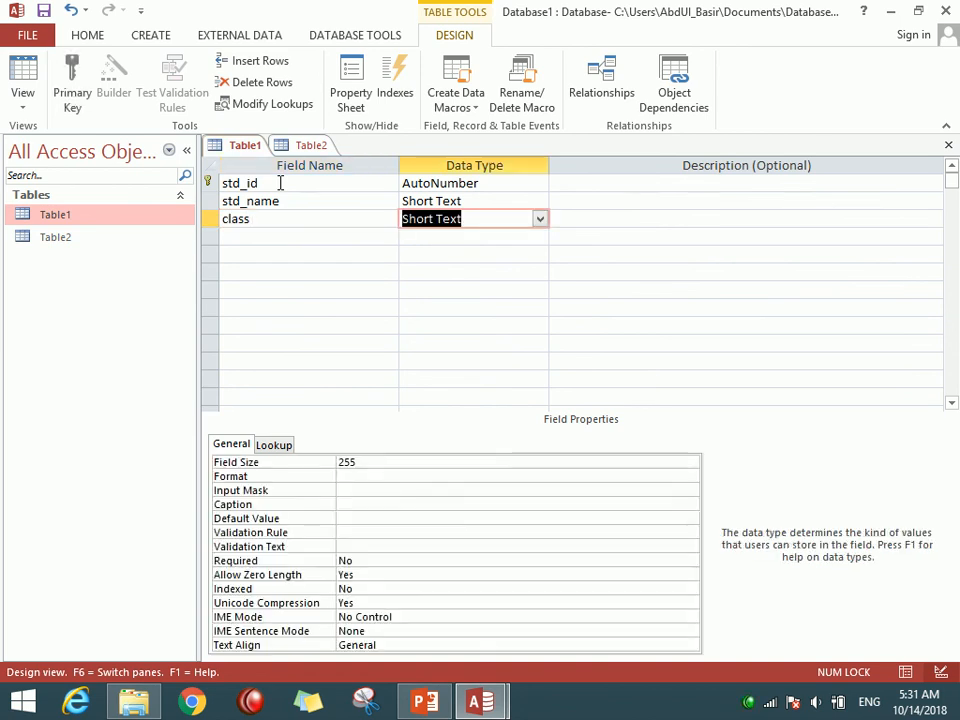
# - Close Table1's design, saving the changes, and reopen the table in Datasheet View at the std_name field
pyautogui.click(948, 145)
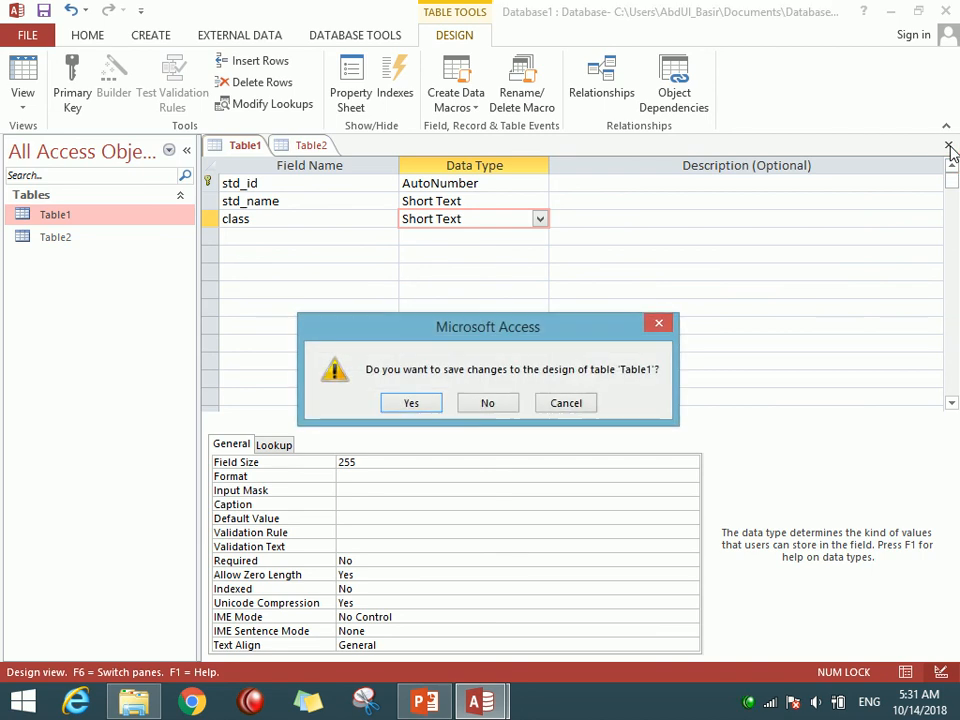
pyautogui.click(412, 405)
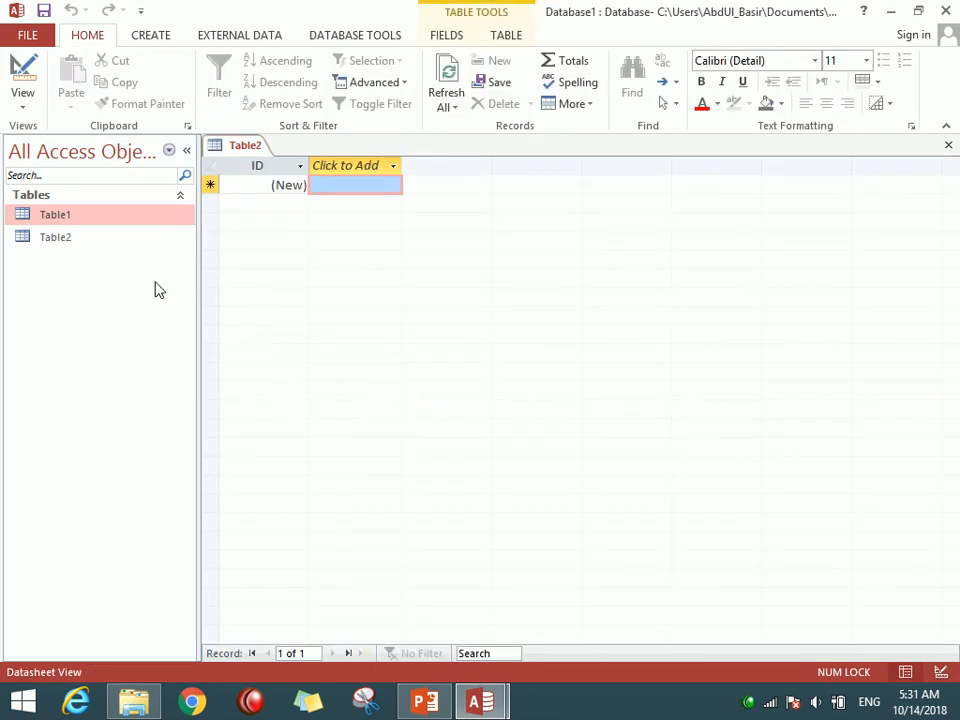
pyautogui.click(63, 219)
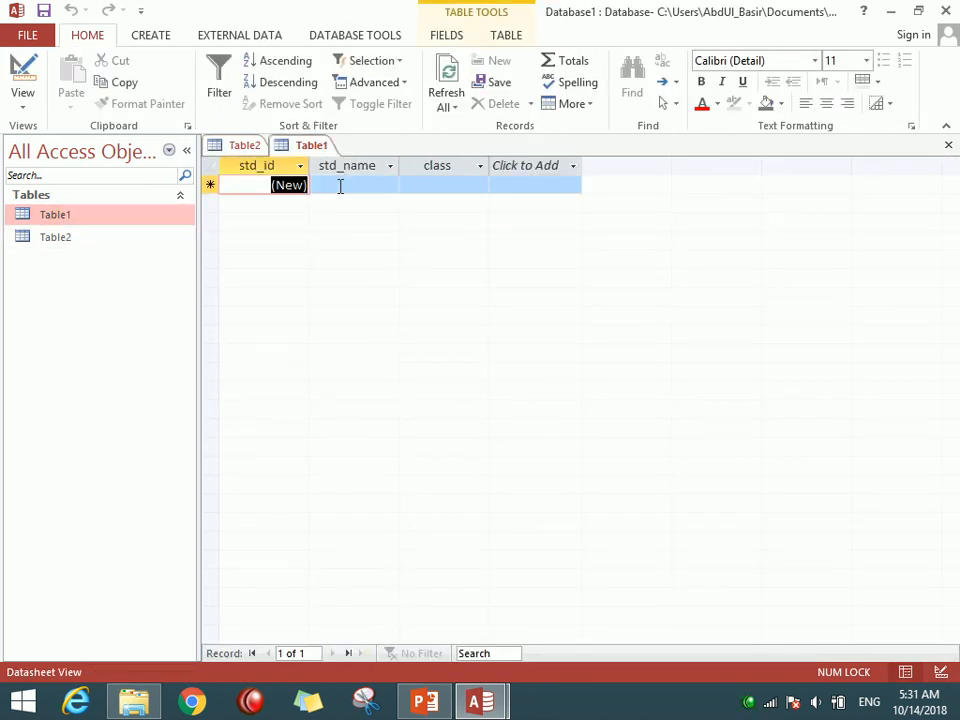
pyautogui.click(342, 187)
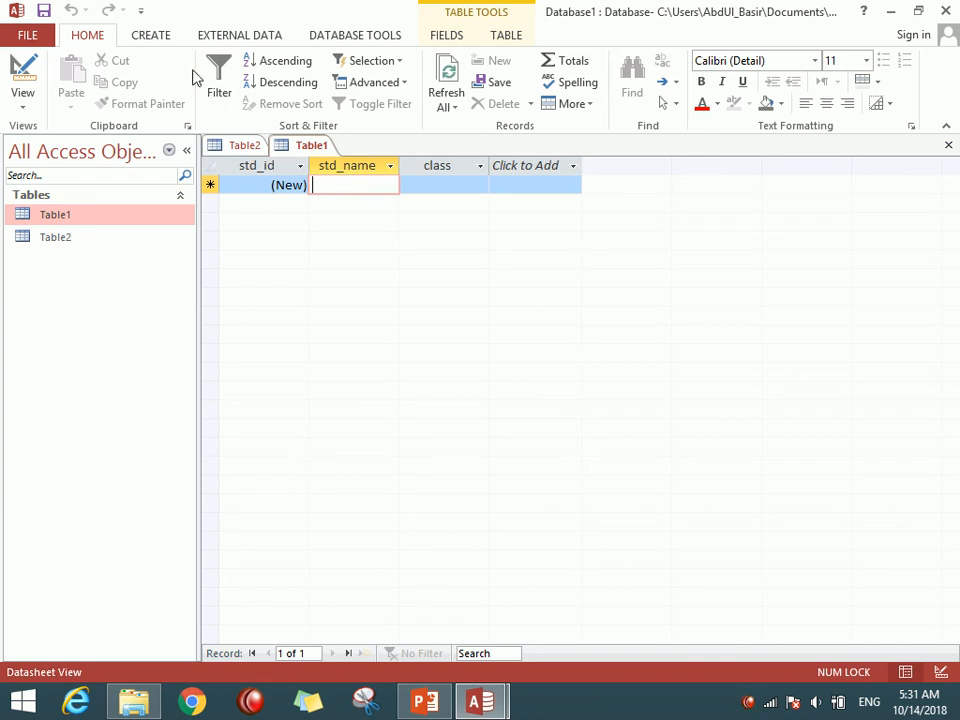
# - Create a new query in Design View with Table1 as its only source table
pyautogui.click(150, 35)
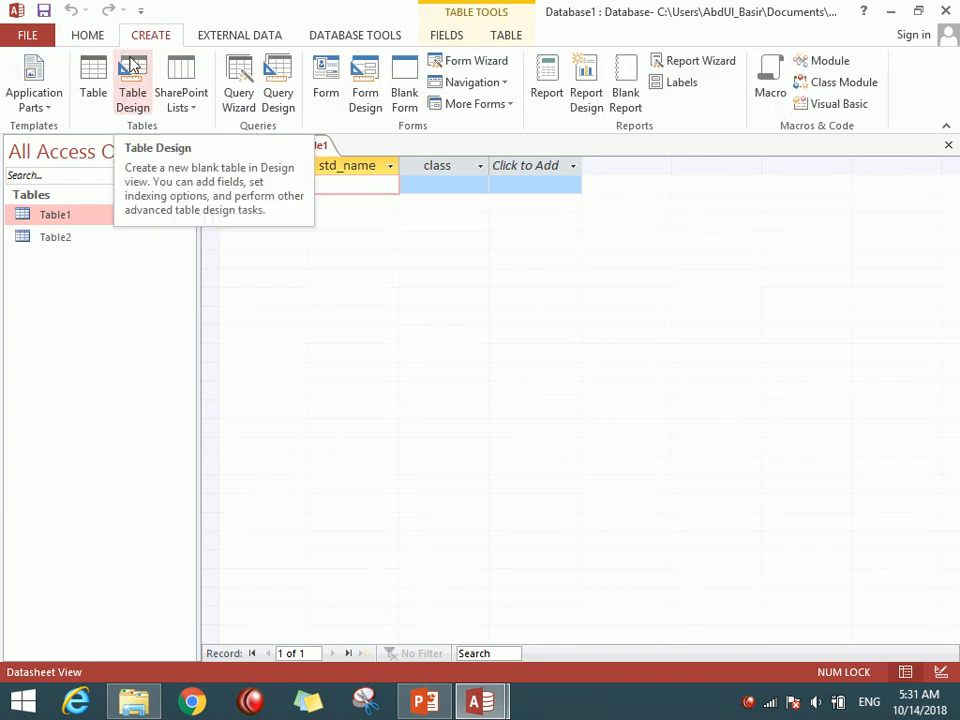
pyautogui.click(280, 88)
pyautogui.moveTo(557, 398); pyautogui.dragTo(650, 267)
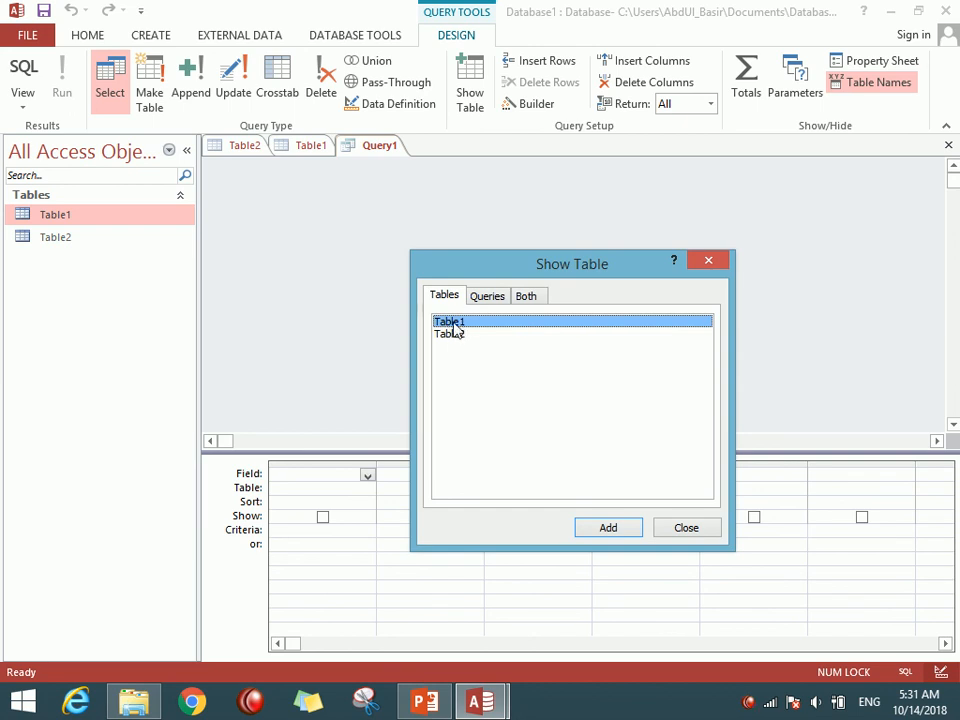
pyautogui.click(612, 528)
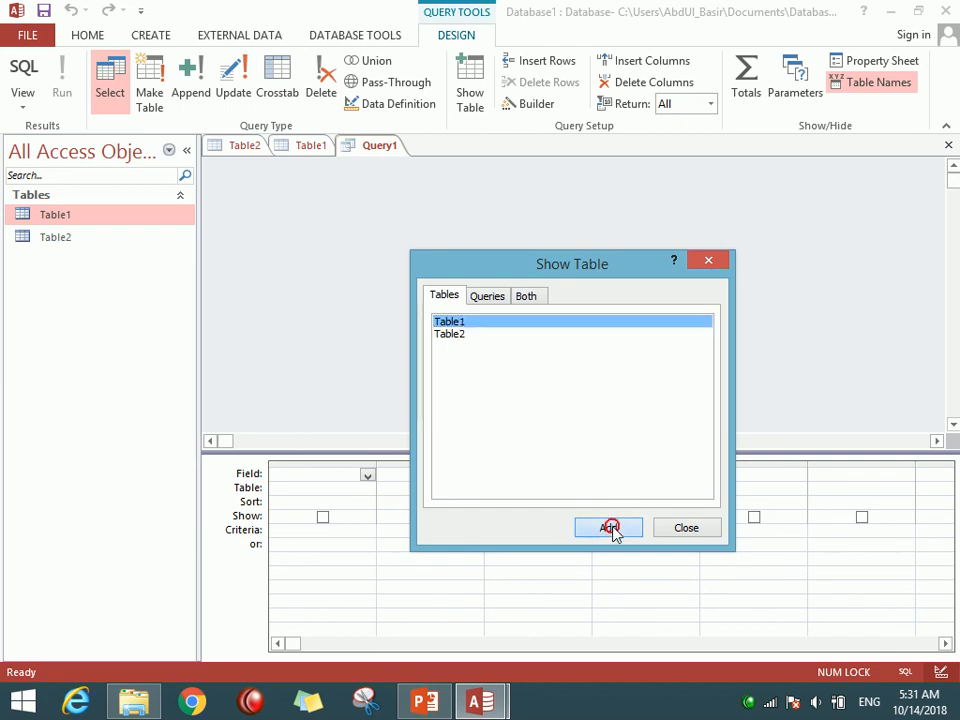
pyautogui.click(709, 263)
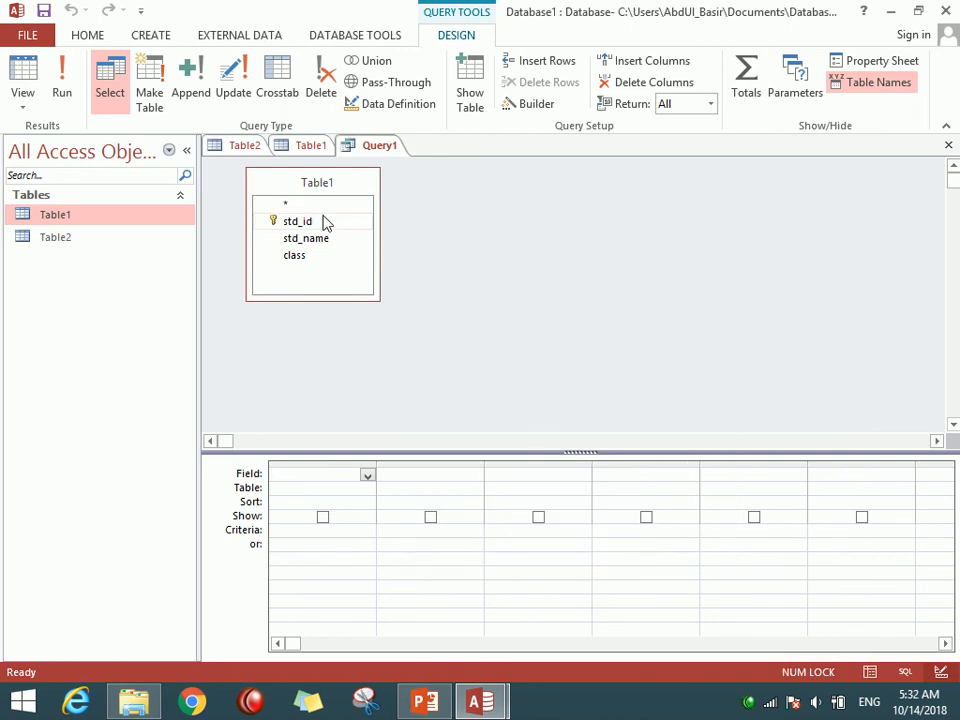
# - Add Table1's all-fields entry (*) to the query grid and clear that column's Table entry
pyautogui.doubleClick(306, 204)
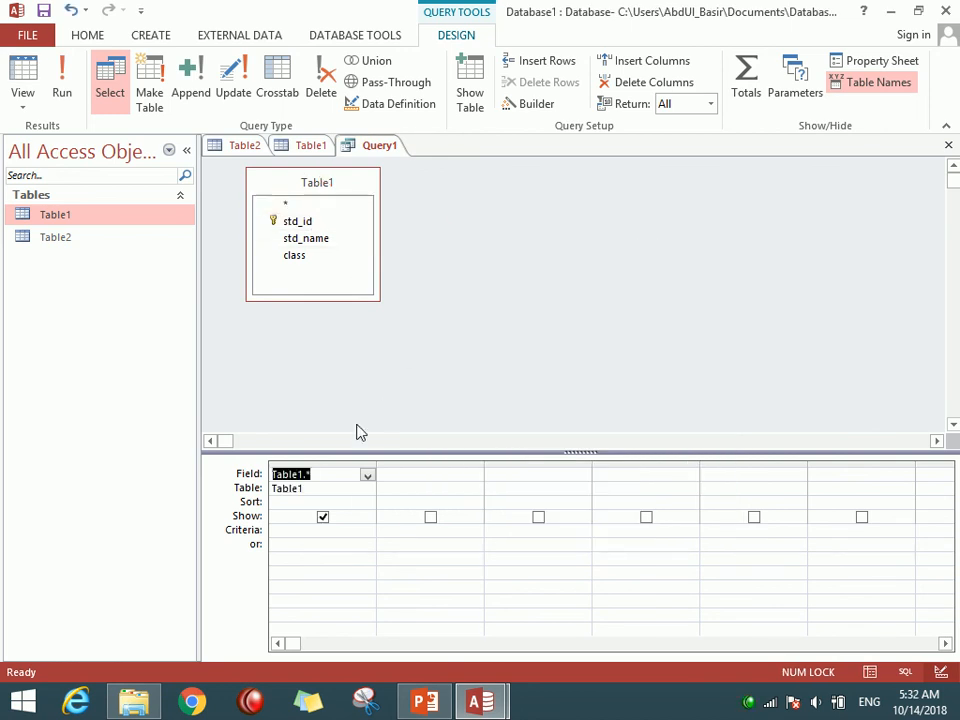
pyautogui.moveTo(339, 490); pyautogui.dragTo(256, 477)
pyautogui.press('Delete')
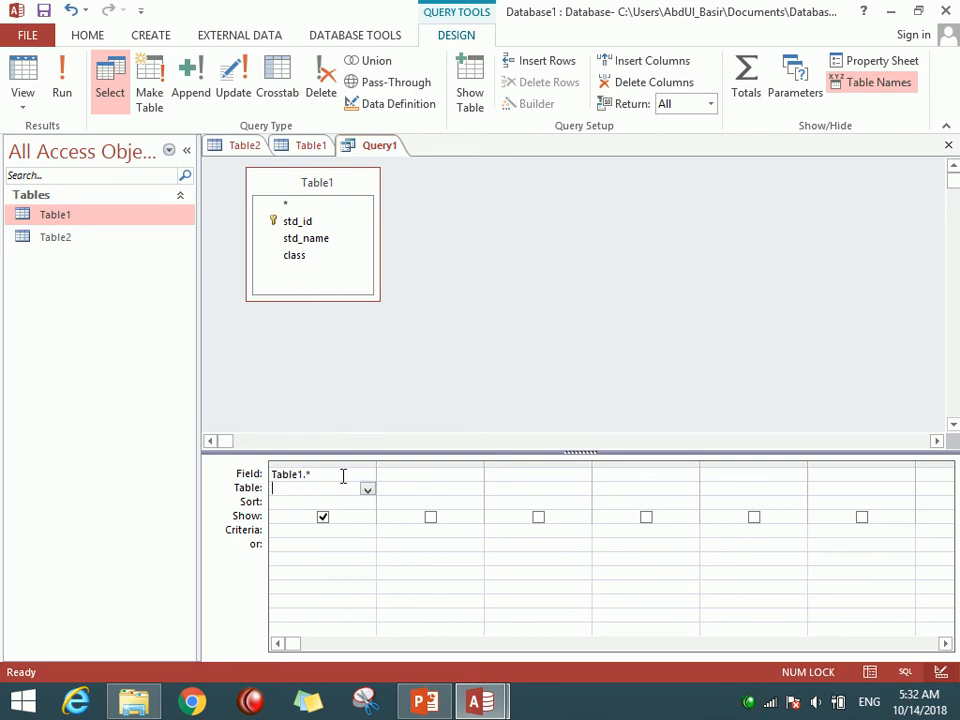
pyautogui.press('Up')
# - Insert std_id, std_name and class from Table1 as the first columns of the query grid, keeping the query design open
pyautogui.doubleClick(319, 183)
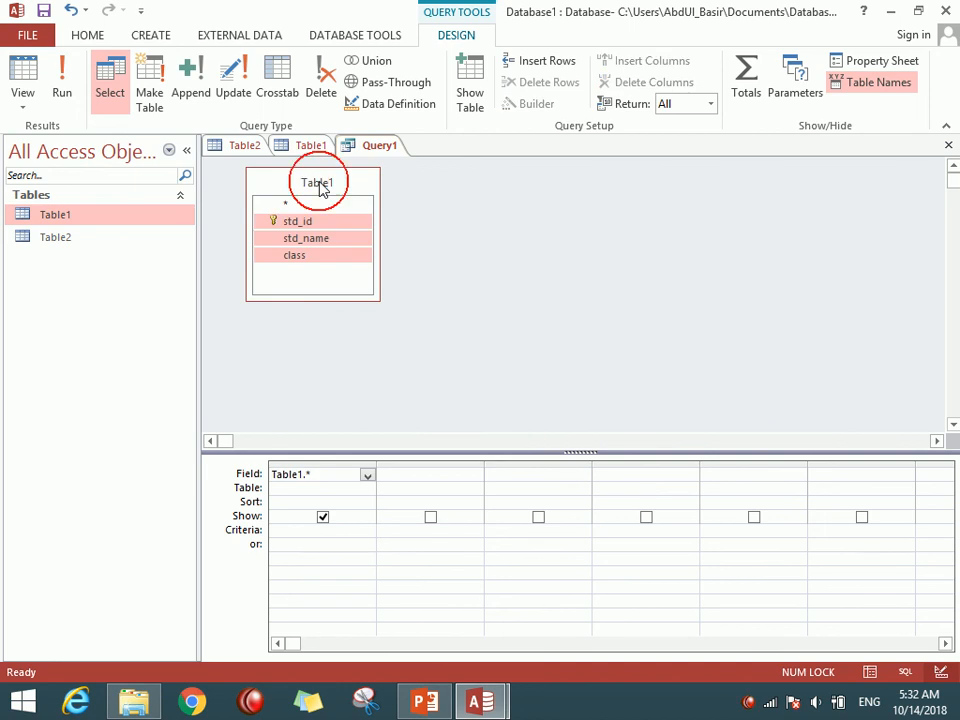
pyautogui.moveTo(314, 225); pyautogui.dragTo(364, 482)
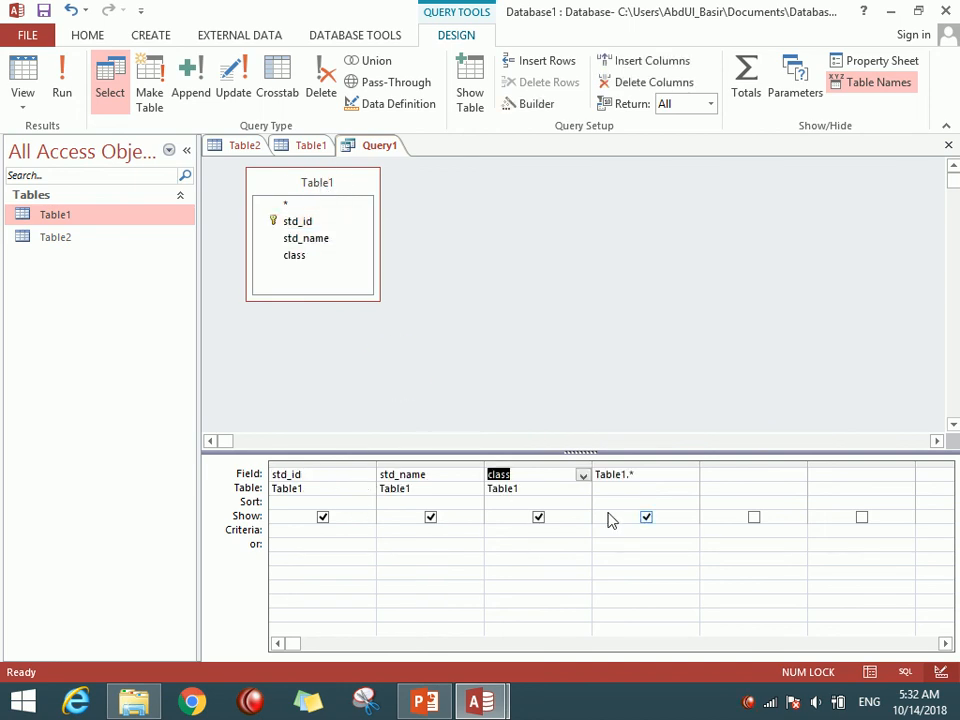
pyautogui.click(948, 145)
pyautogui.click(661, 322)
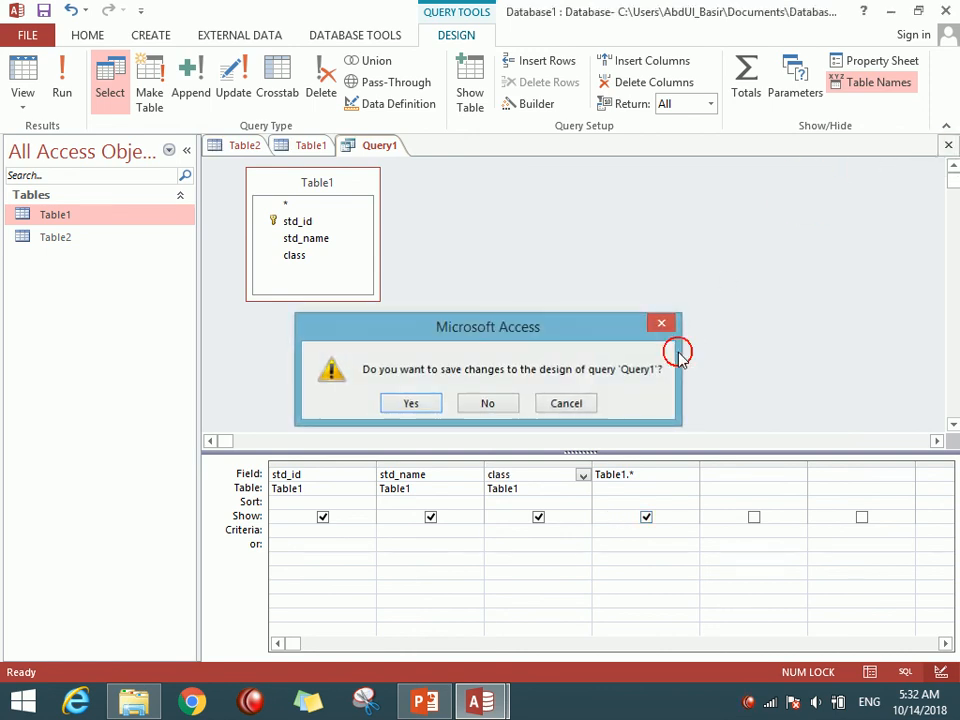
# - Enter the parameter criterion [enter you nmme ] in the "or" row of std_name and save the query as Query1
pyautogui.click(562, 545)
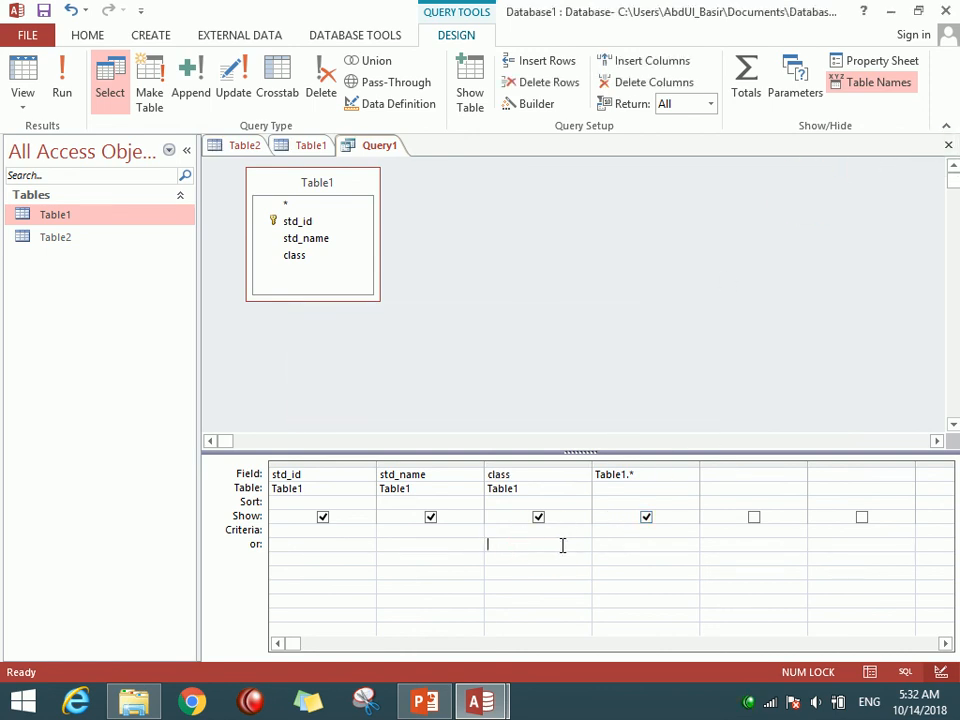
pyautogui.click(440, 541)
pyautogui.write('[enter you nmme')
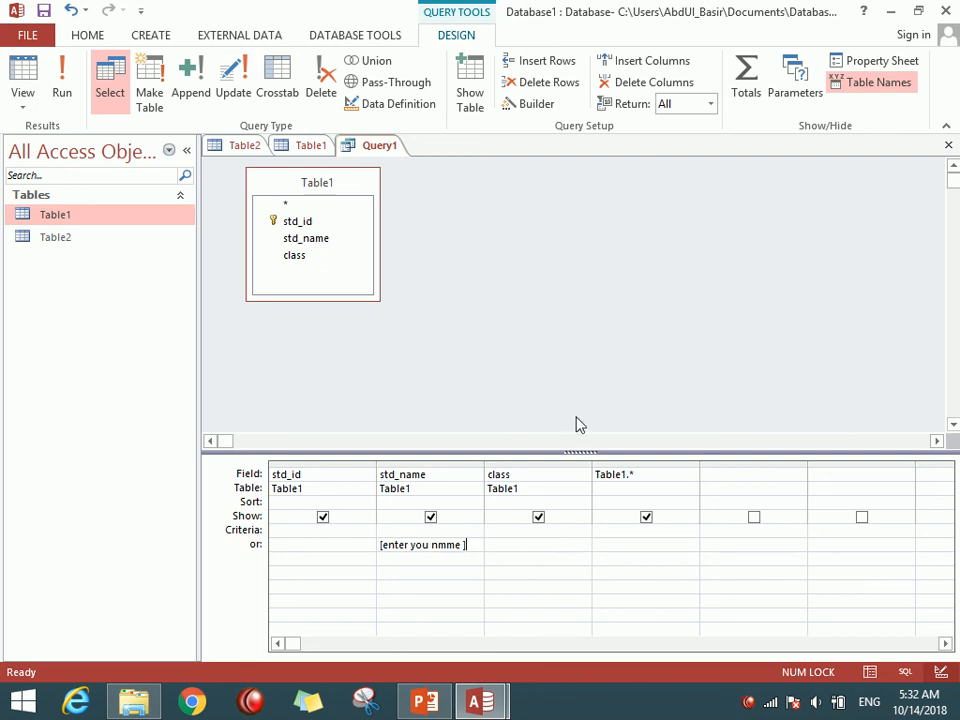
pyautogui.click(948, 145)
pyautogui.click(440, 405)
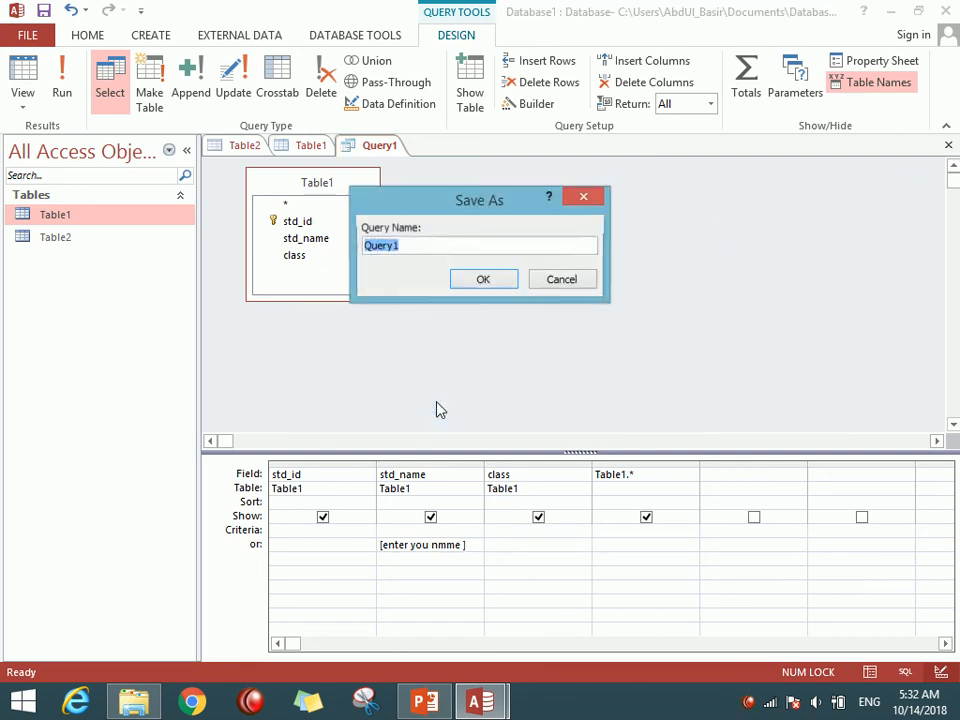
pyautogui.click(489, 282)
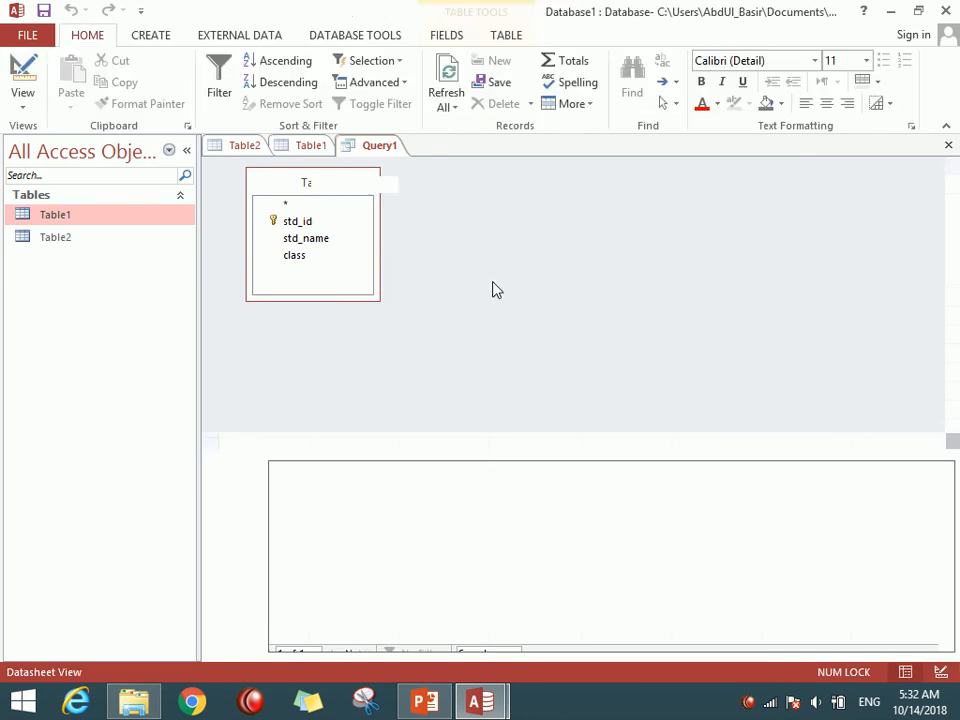
# - Run Query1 to check its parameter prompt, and dismiss the prompt without entering a value
pyautogui.click(51, 280)
pyautogui.doubleClick(51, 282)
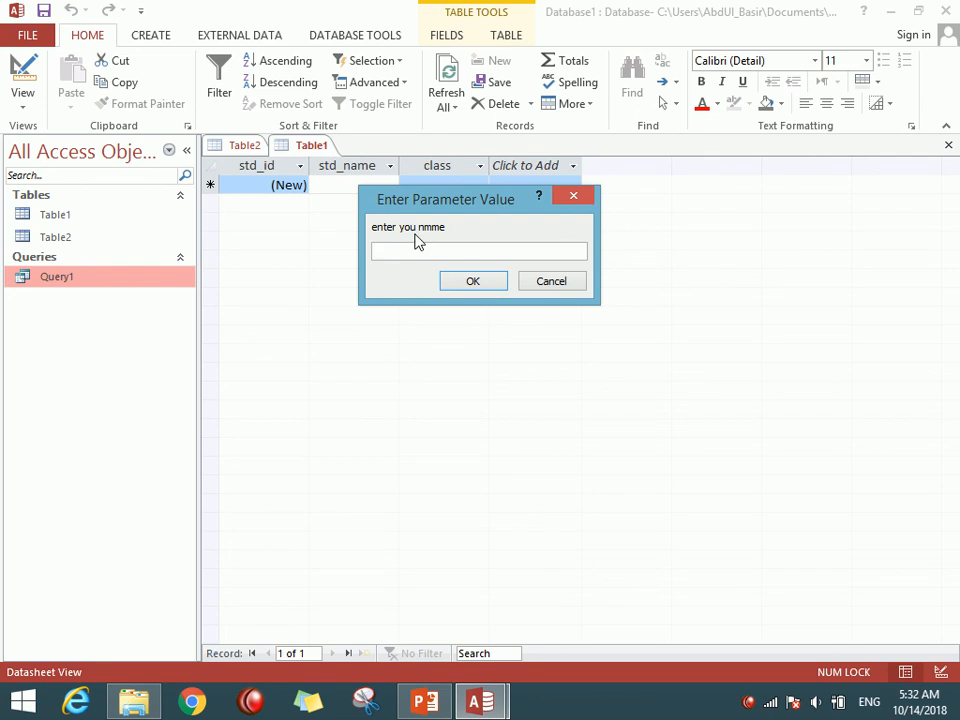
pyautogui.click(543, 286)
pyautogui.click(152, 37)
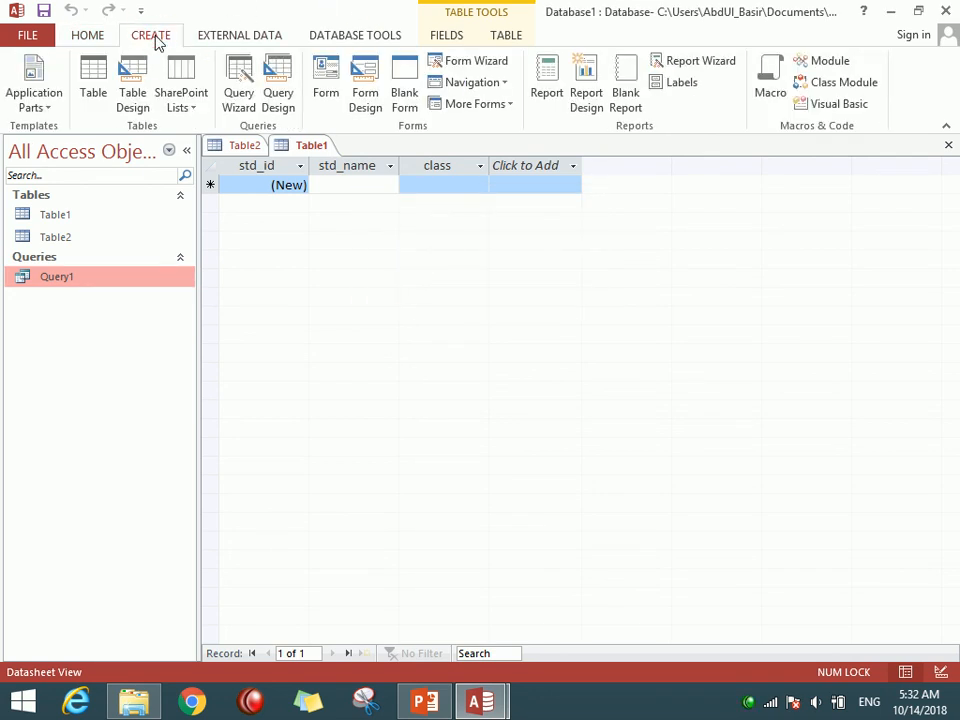
pyautogui.click(69, 215)
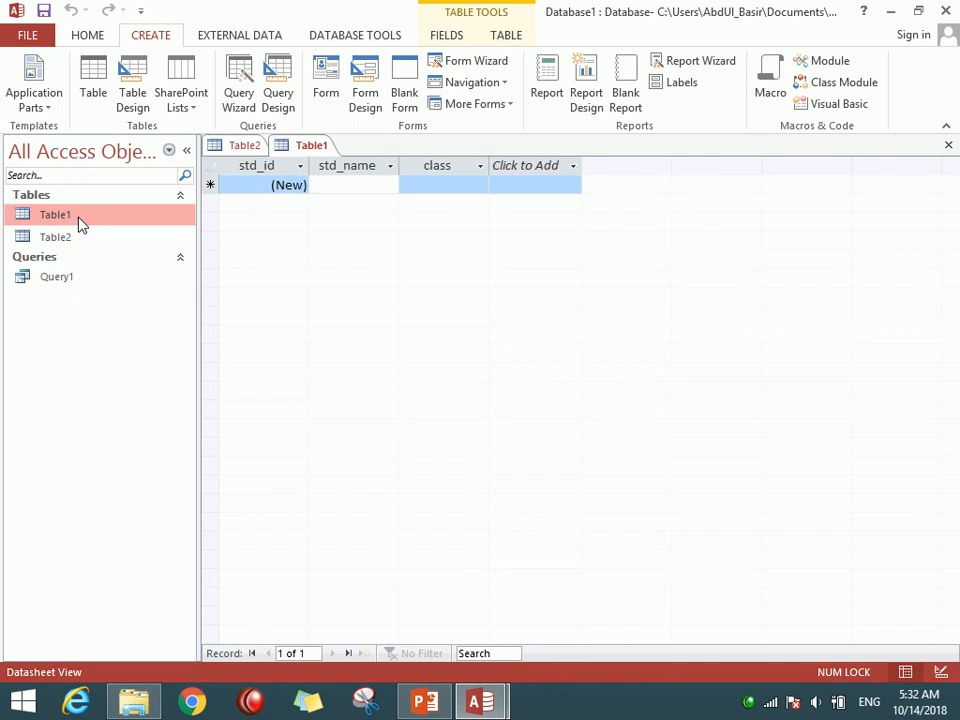
pyautogui.click(366, 84)
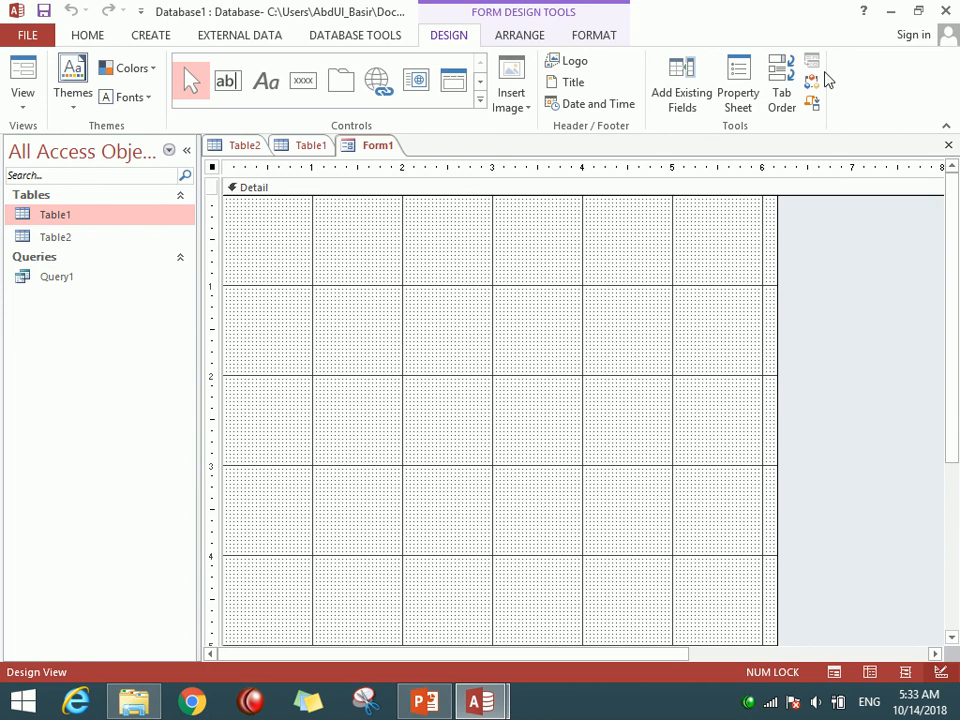
pyautogui.click(949, 145)
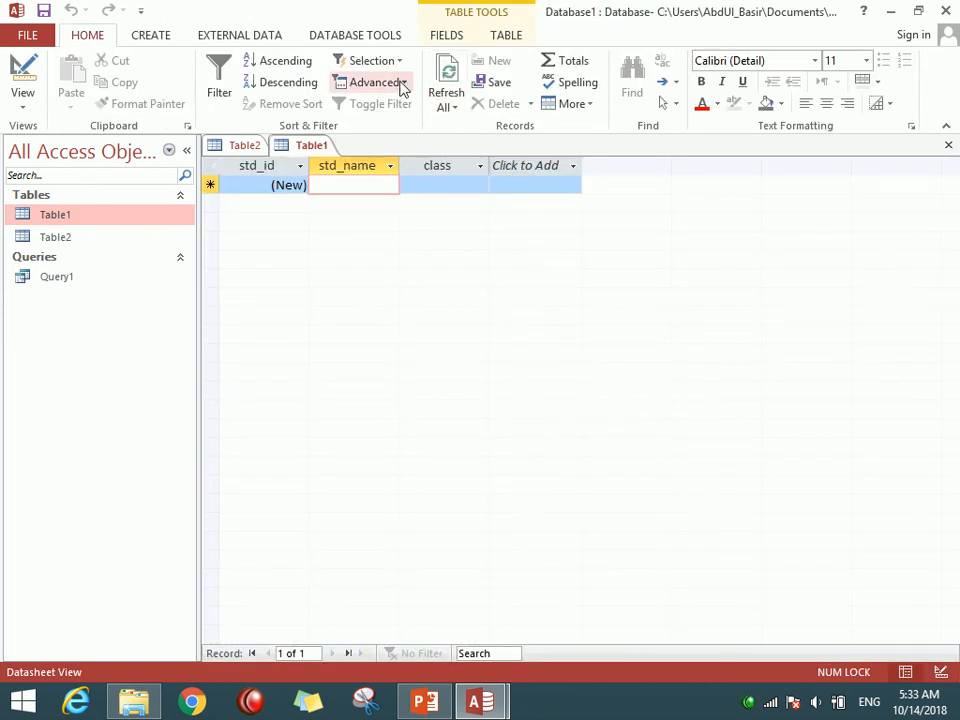
# - Create a form with the Form Wizard using all fields of Table1 and the Columnar layout, keeping the suggested title
pyautogui.click(150, 36)
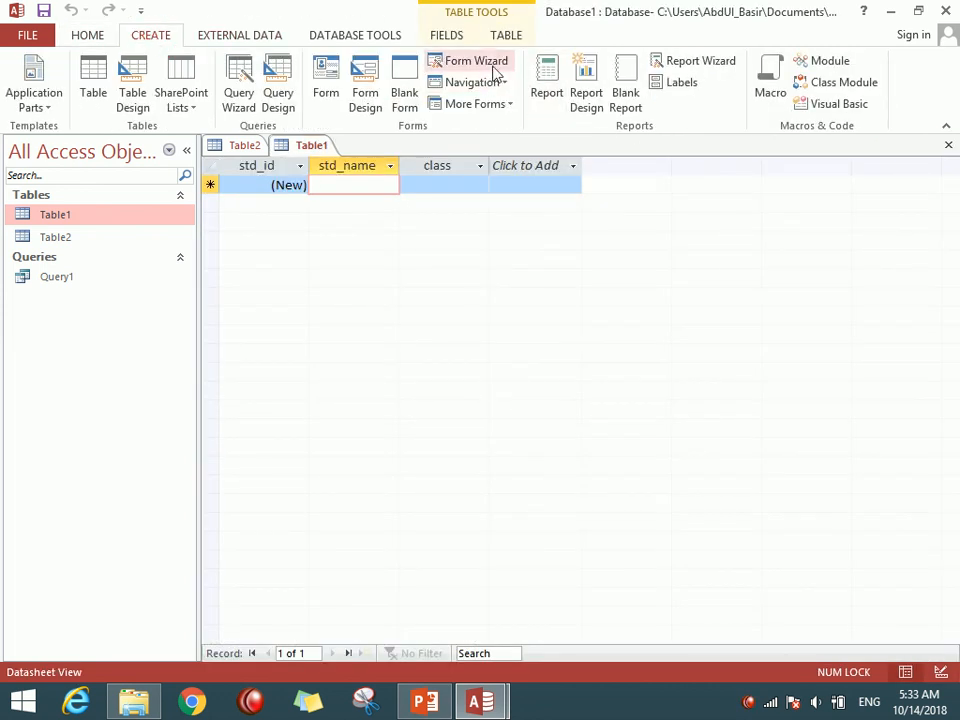
pyautogui.click(504, 66)
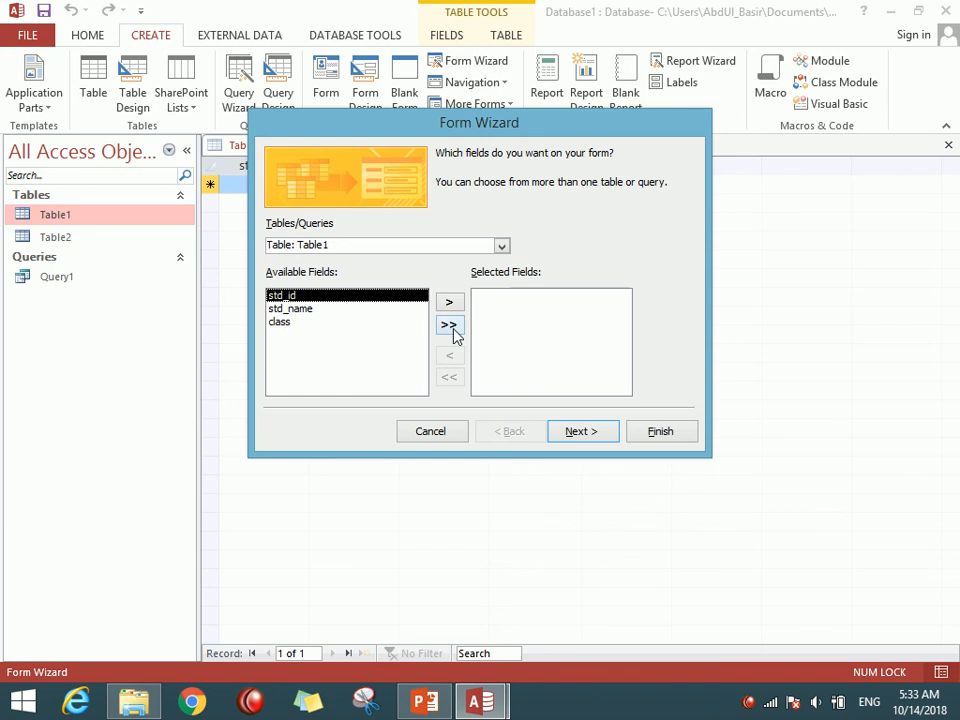
pyautogui.click(452, 332)
pyautogui.click(580, 431)
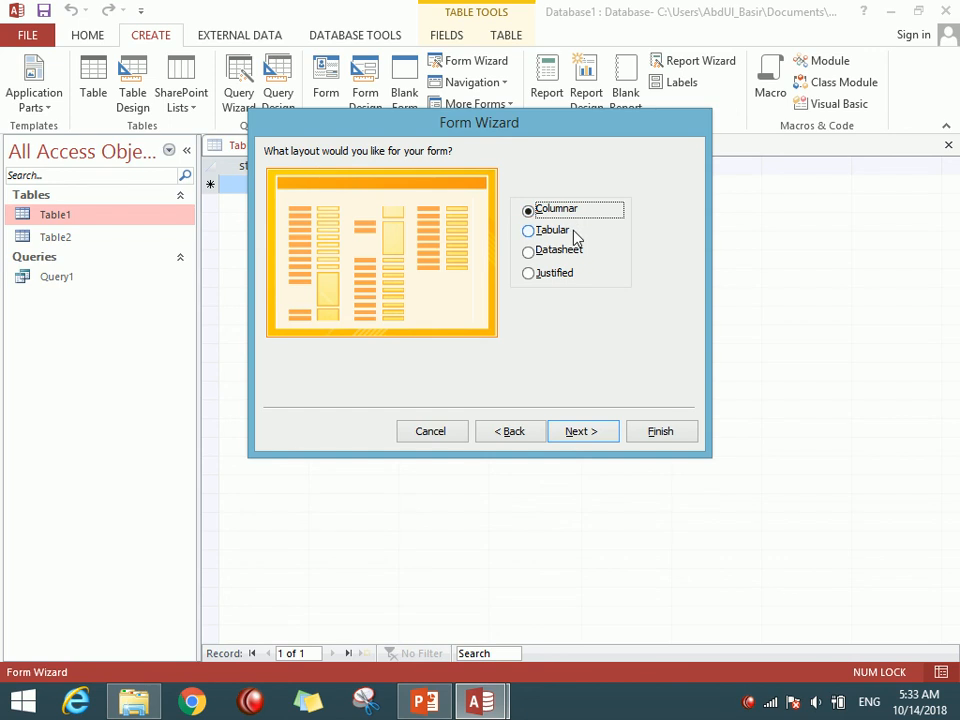
pyautogui.click(552, 230)
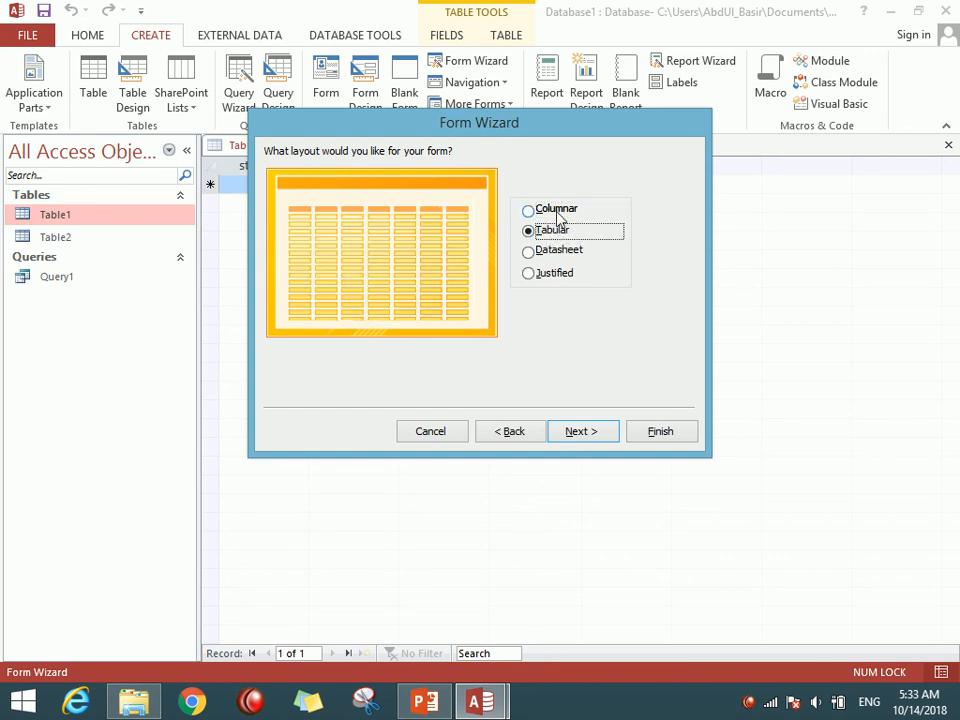
pyautogui.click(558, 210)
pyautogui.click(586, 434)
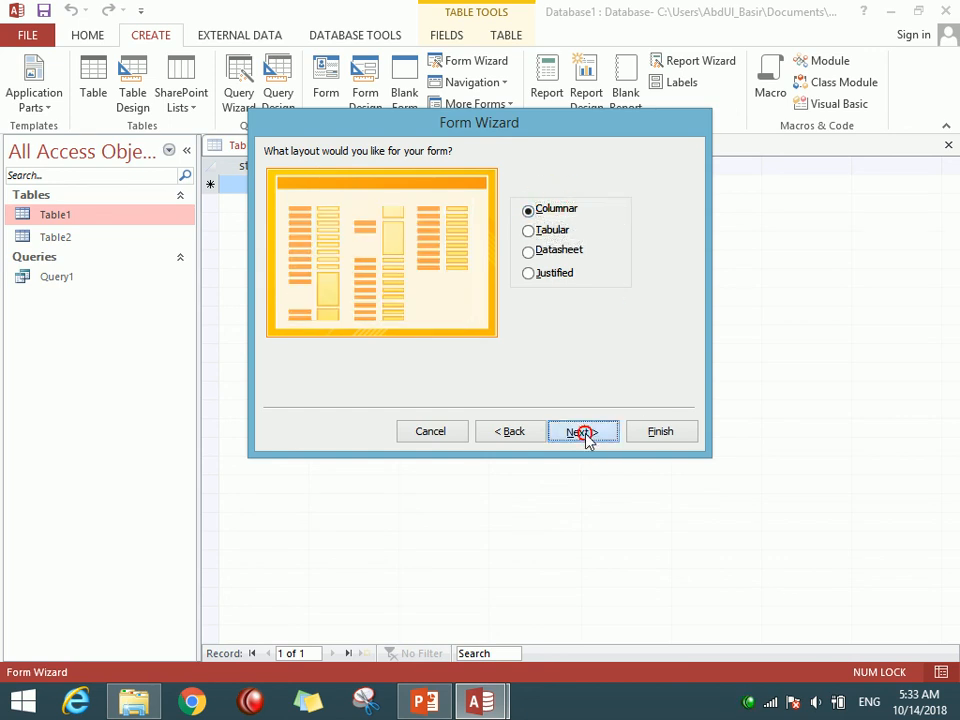
pyautogui.click(662, 431)
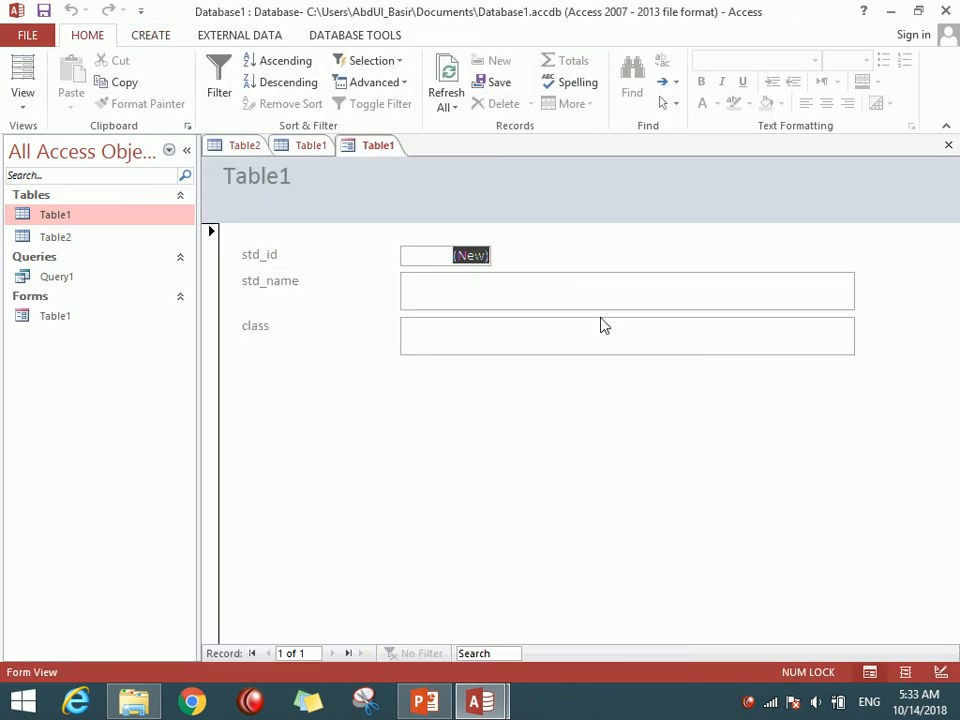
# - Fill in the first student's name in the Table1 form with class 5 th, and move on to a new record
pyautogui.click(567, 288)
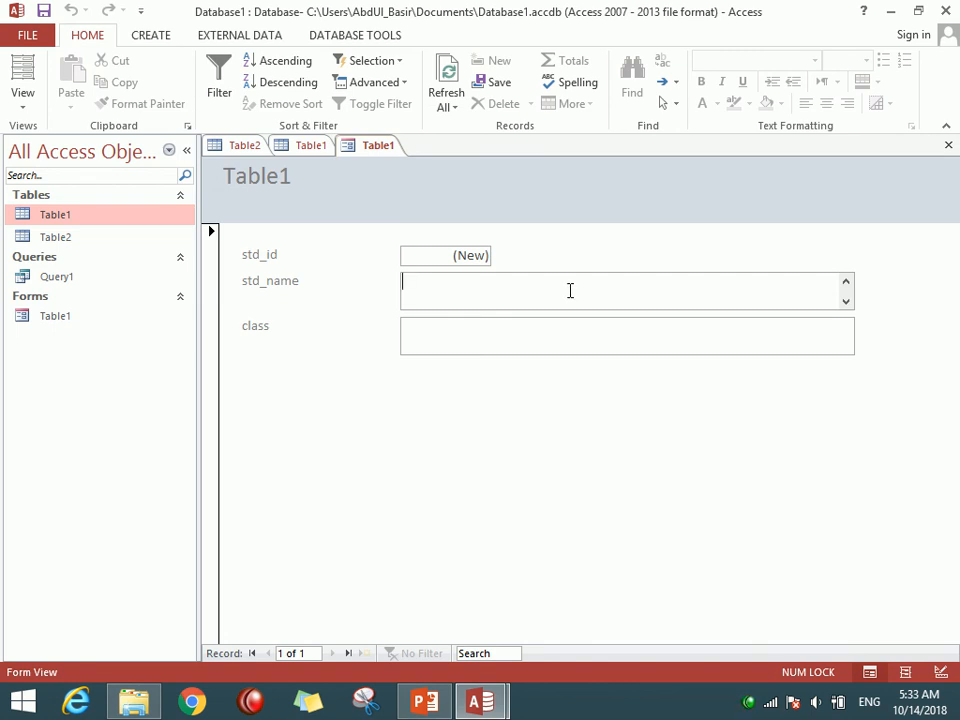
pyautogui.write('ali')
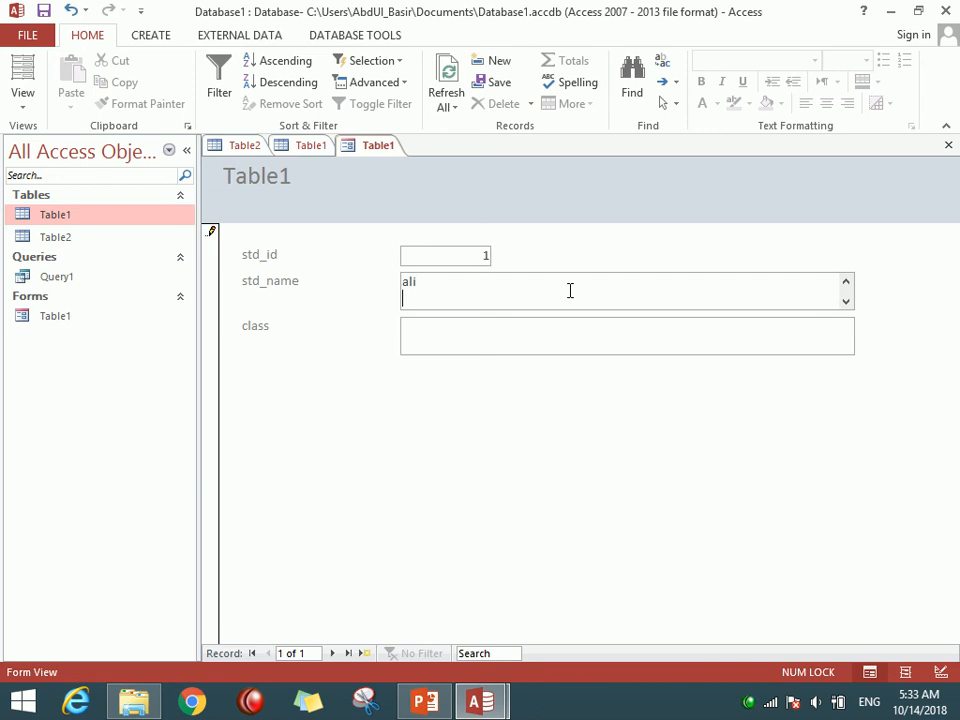
pyautogui.press('Tab')
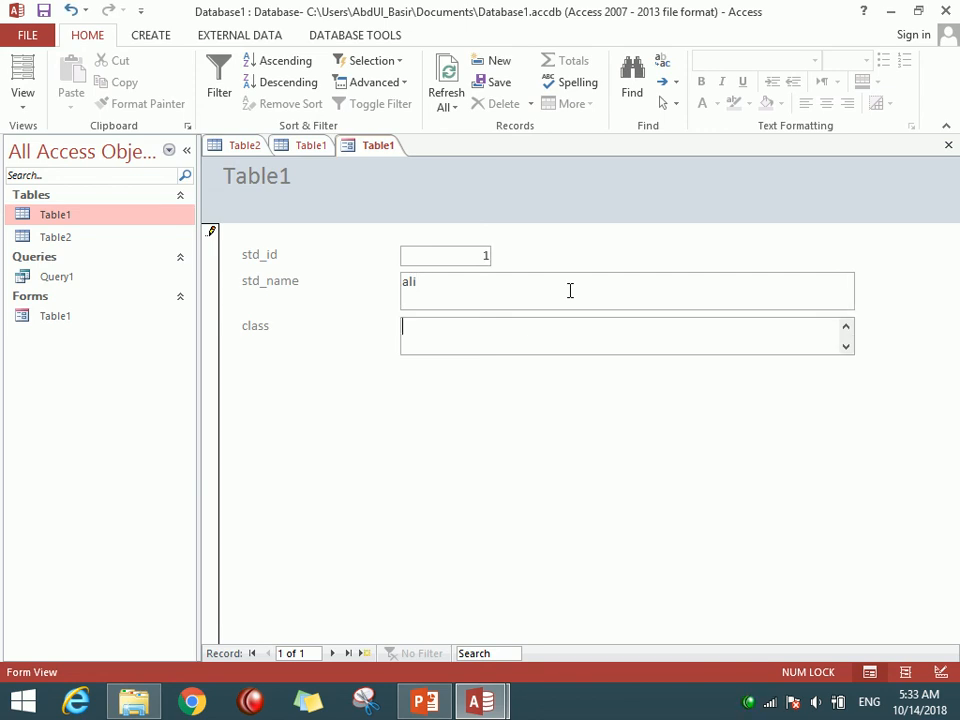
pyautogui.write('5 th')
pyautogui.click(437, 569)
pyautogui.click(350, 653)
pyautogui.click(332, 653)
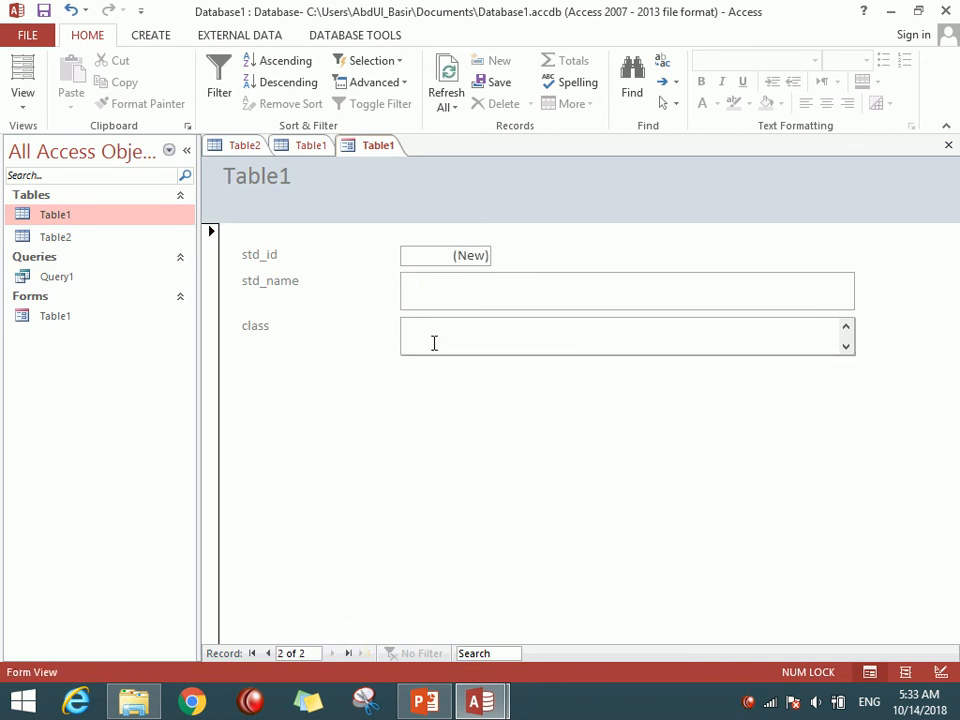
# - Add a second record with the student's name and class 6th, and advance to a blank record
pyautogui.click(437, 300)
pyautogui.write('ahmad')
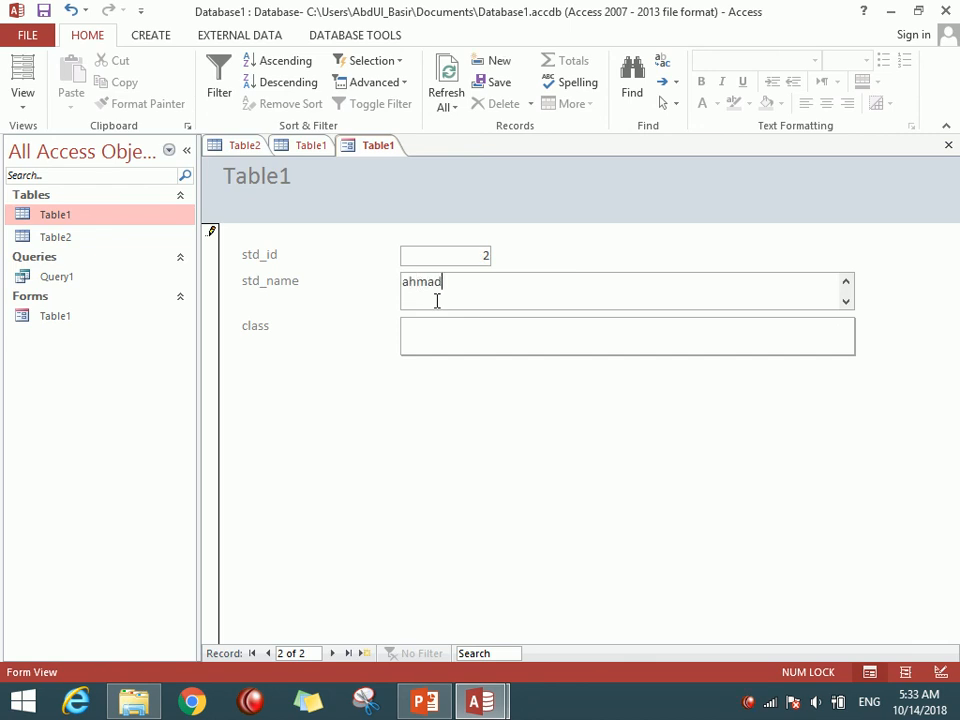
pyautogui.press('Tab')
pyautogui.write('6th')
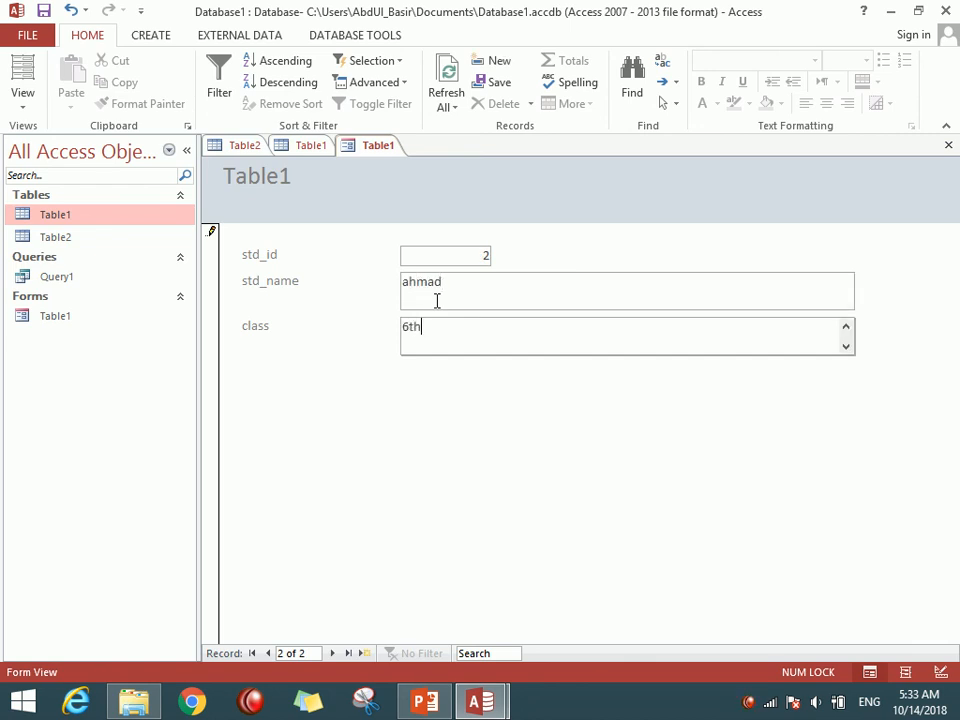
pyautogui.click(332, 653)
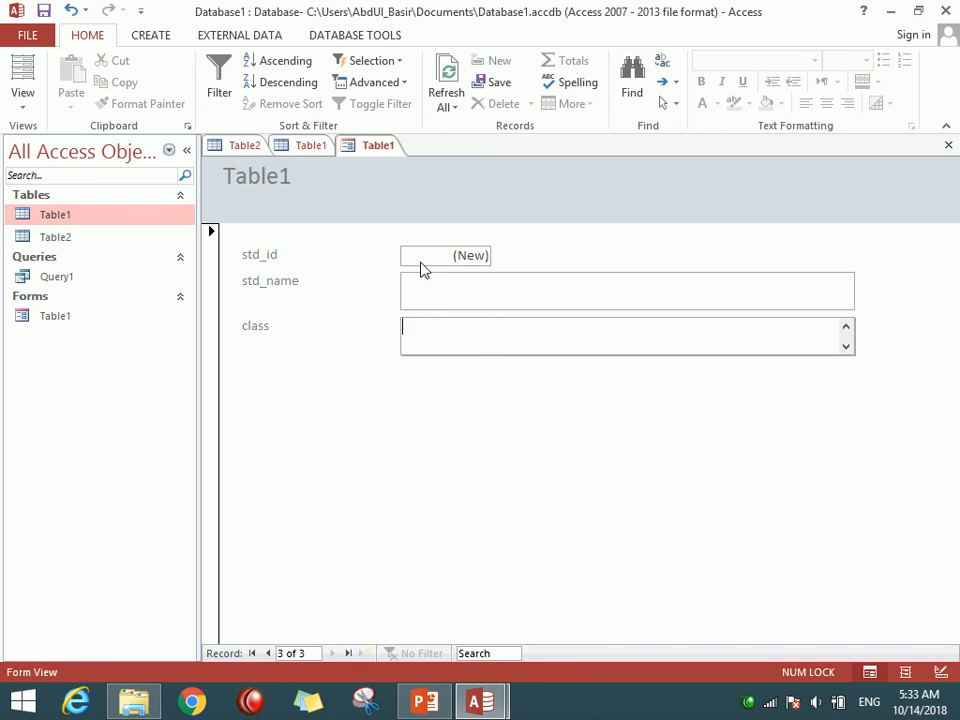
# - Bring up the already open Table1 datasheet, and close its Field List, the datasheet and the Table1 form
pyautogui.doubleClick(34, 216)
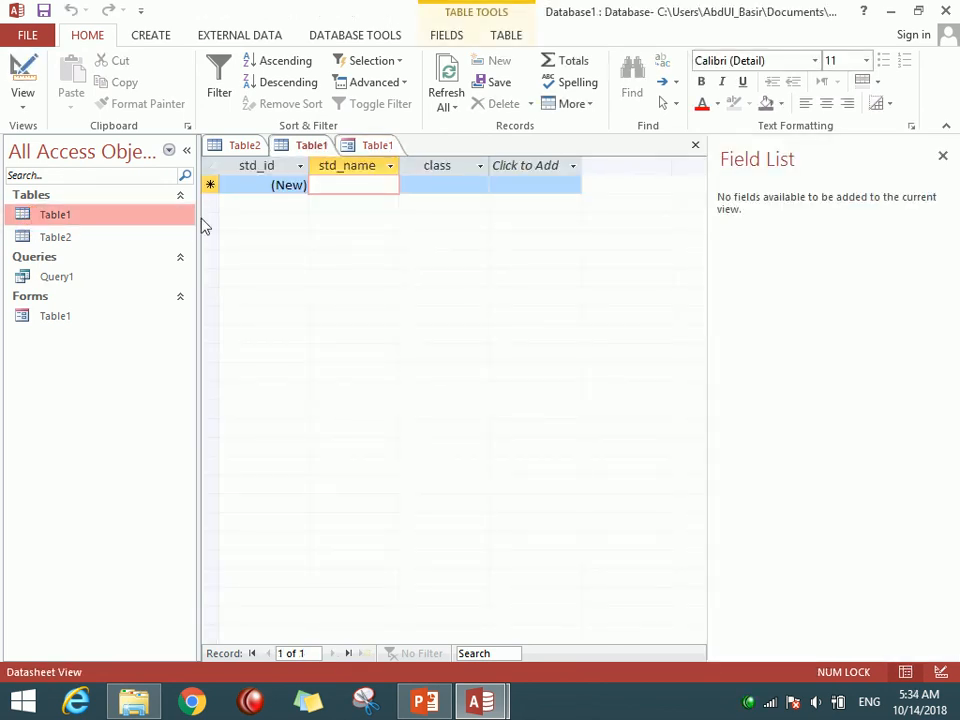
pyautogui.click(942, 156)
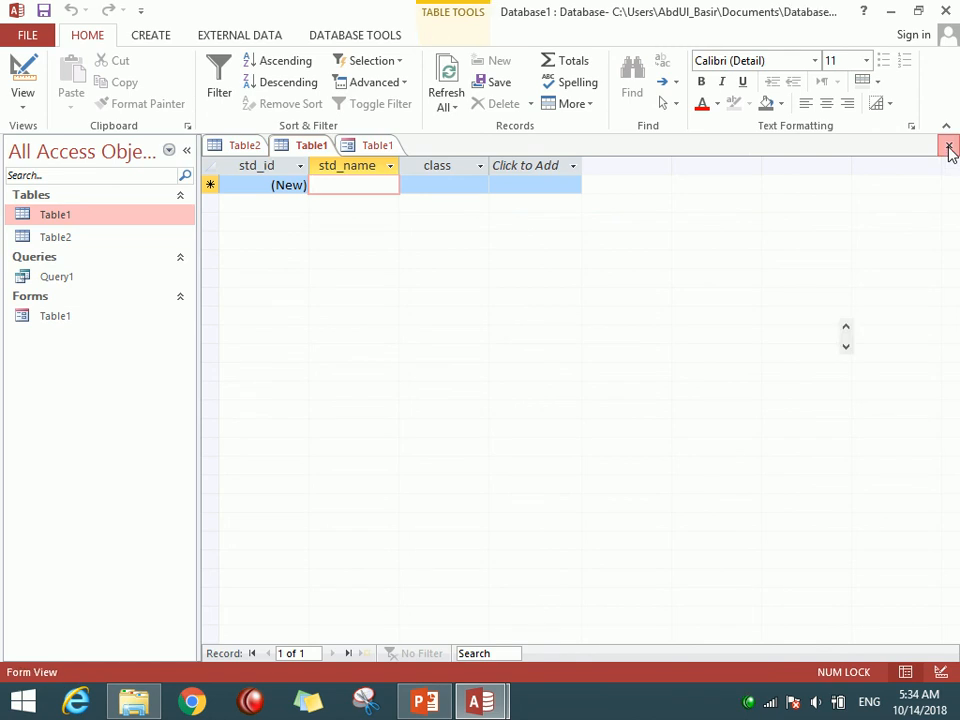
pyautogui.click(947, 146)
pyautogui.click(947, 146)
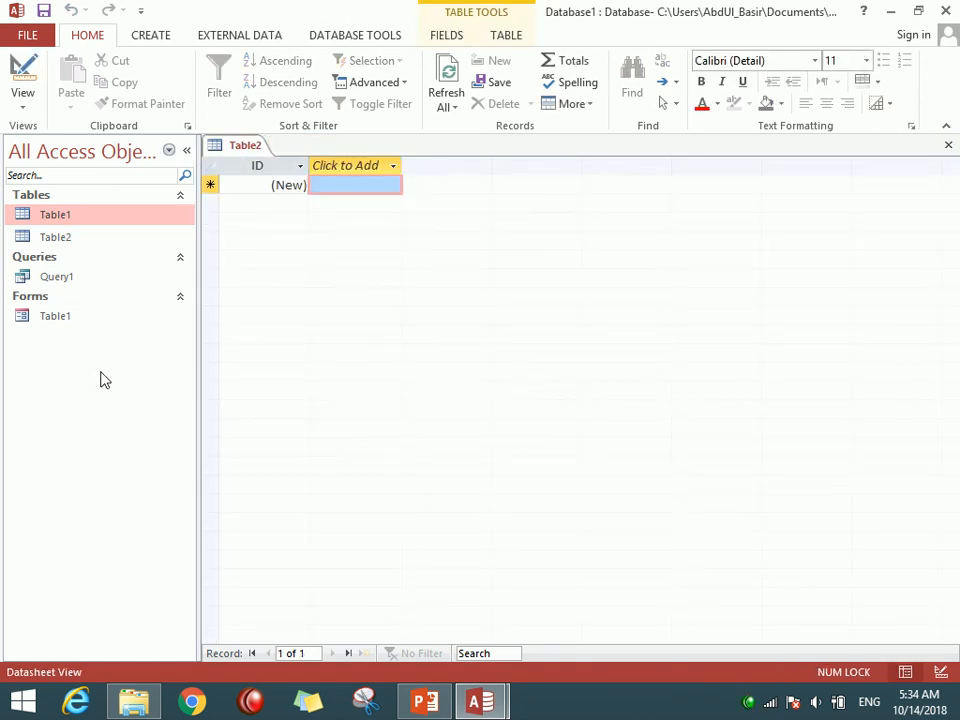
# - Reopen the Table1 table to check the records entered through the form, and exit the database program
pyautogui.doubleClick(68, 216)
pyautogui.click(390, 182)
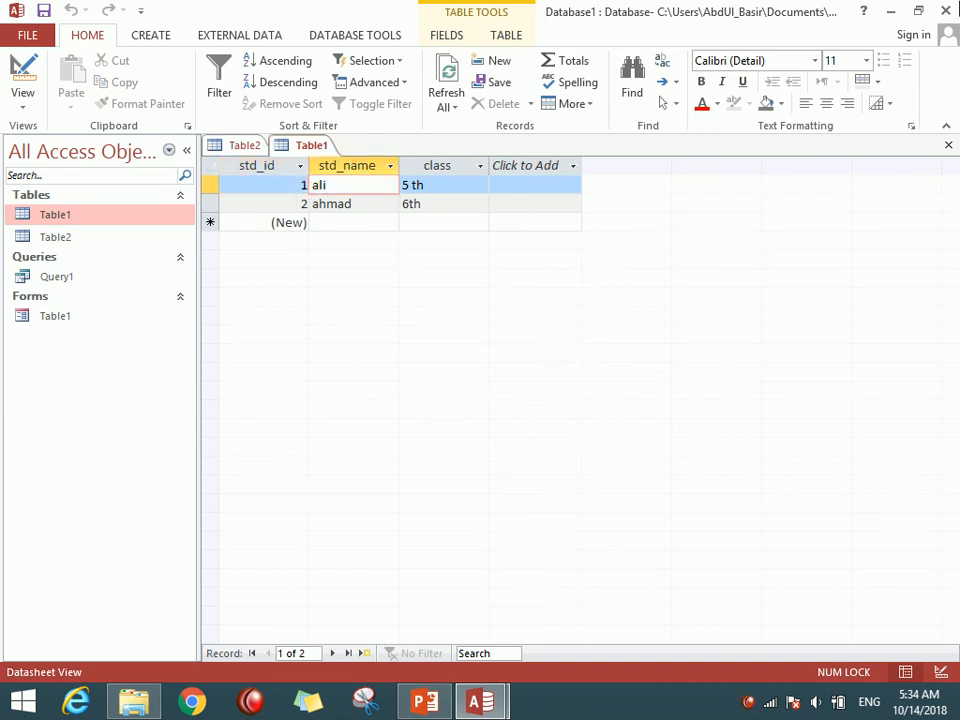
pyautogui.click(948, 11)
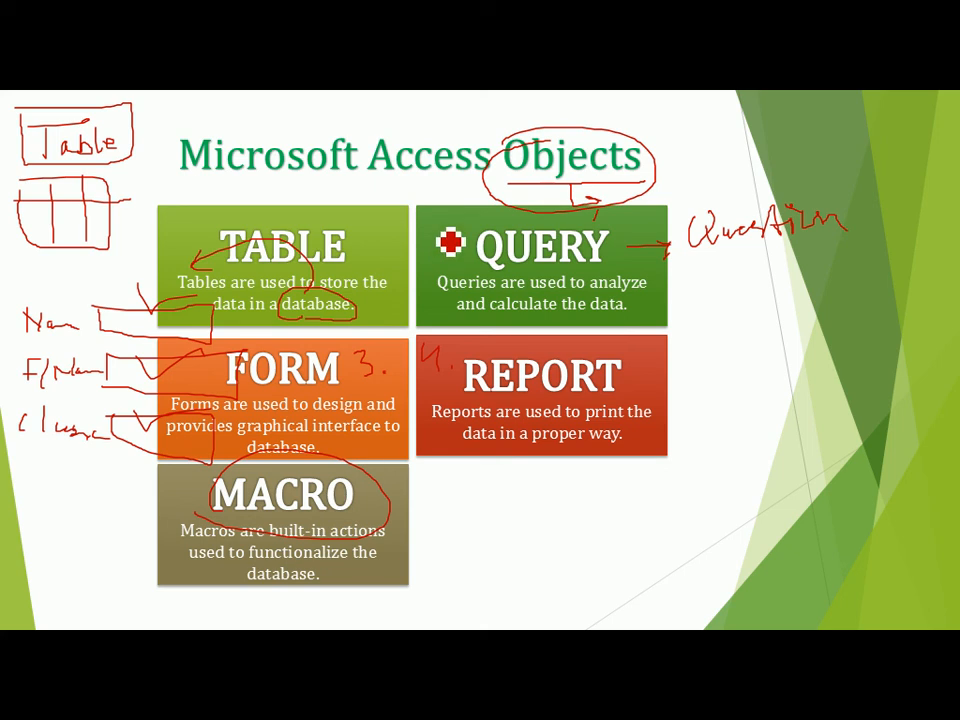
pyautogui.hotkey('ctrl', 'e')
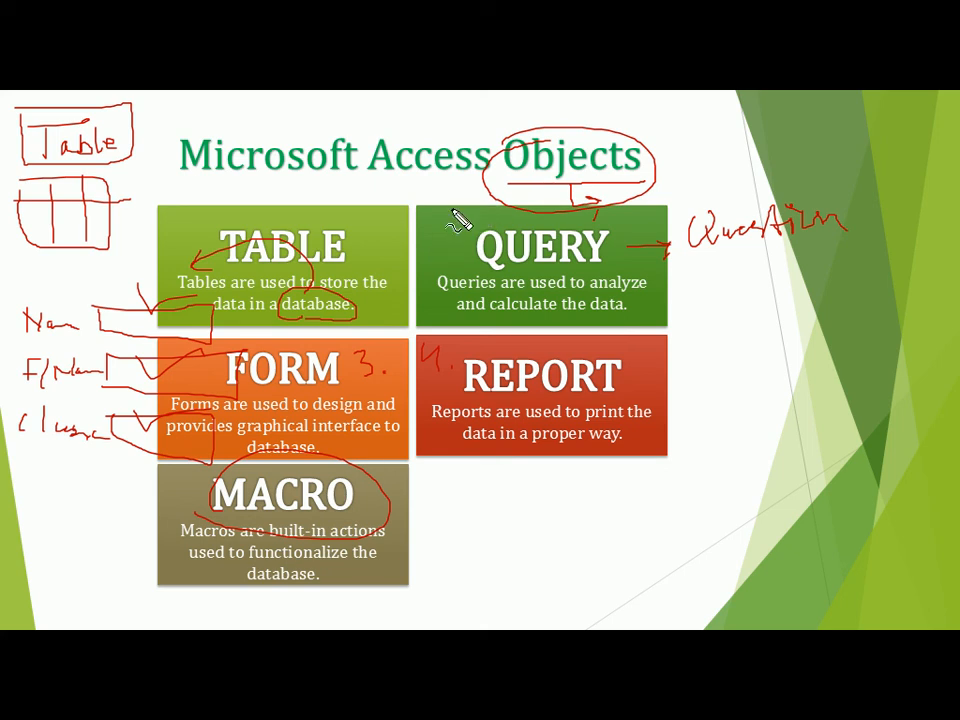
pyautogui.hotkey('ctrl', 'p')
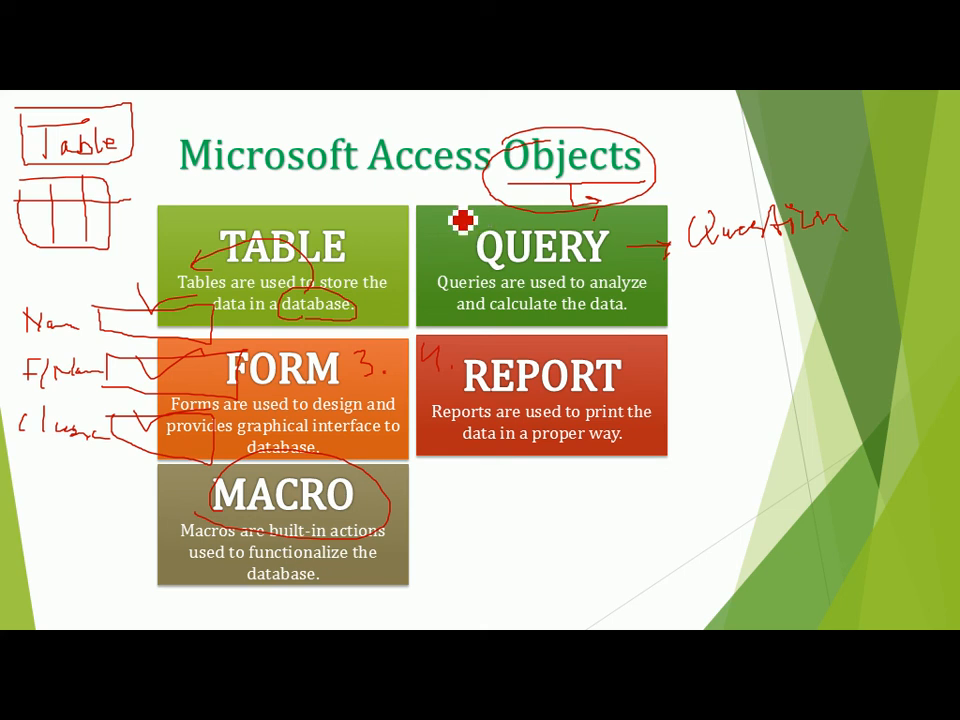
pyautogui.press('Right')
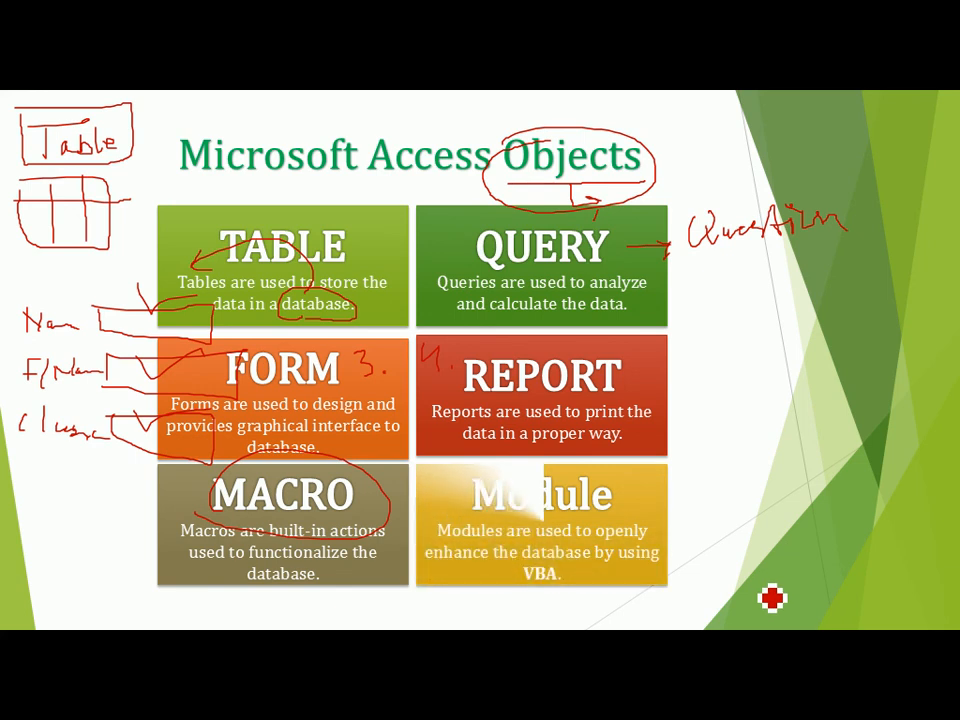